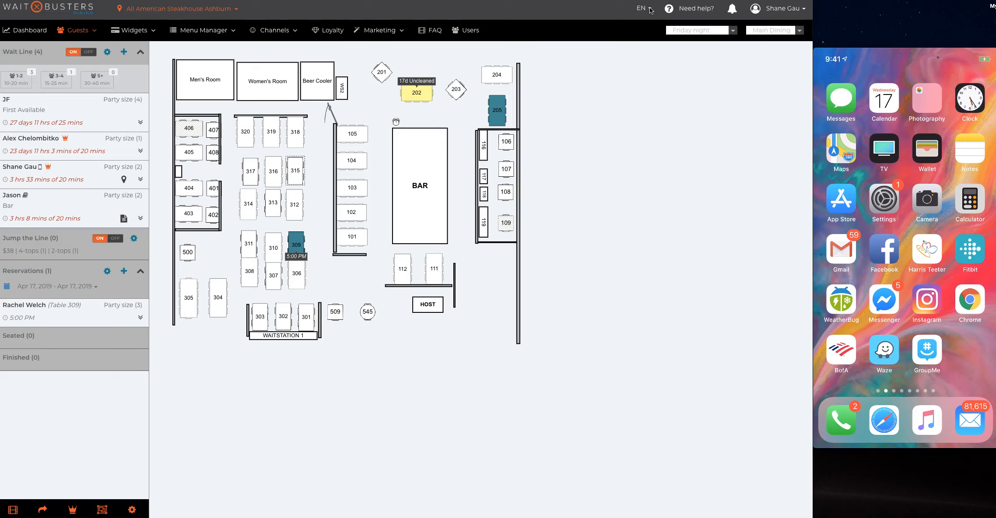
# Switch the interface language to Spanish, to French, and back to English.
pyautogui.click(651, 11)
pyautogui.click(651, 10)
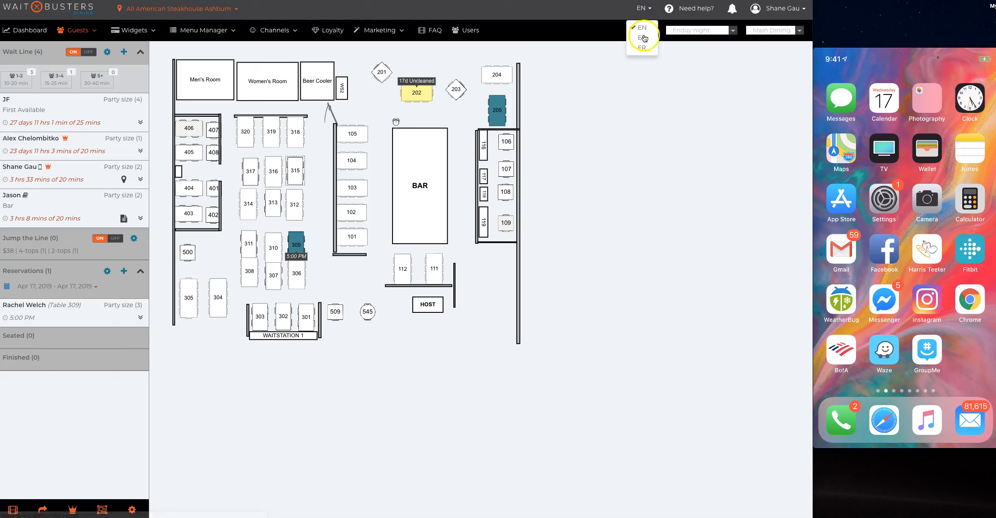
pyautogui.click(644, 38)
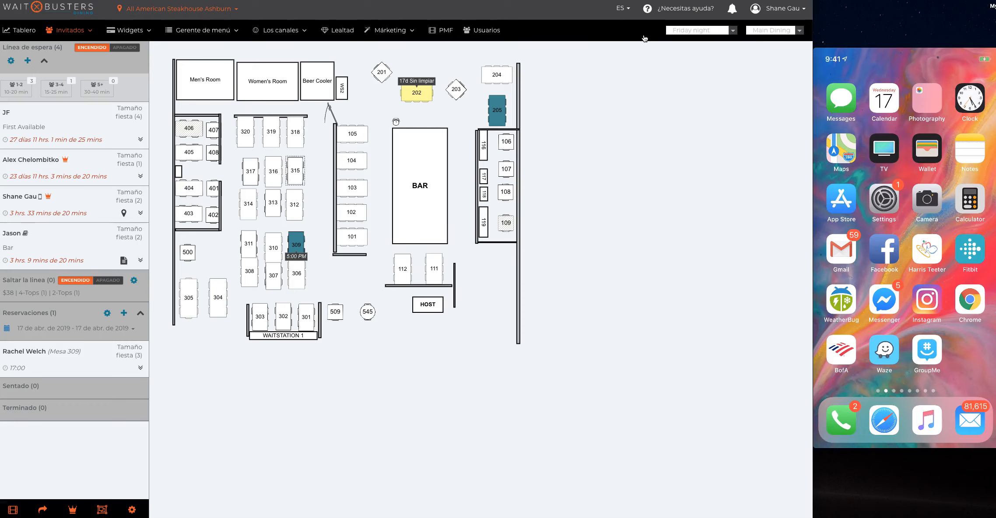
pyautogui.click(629, 8)
pyautogui.click(625, 47)
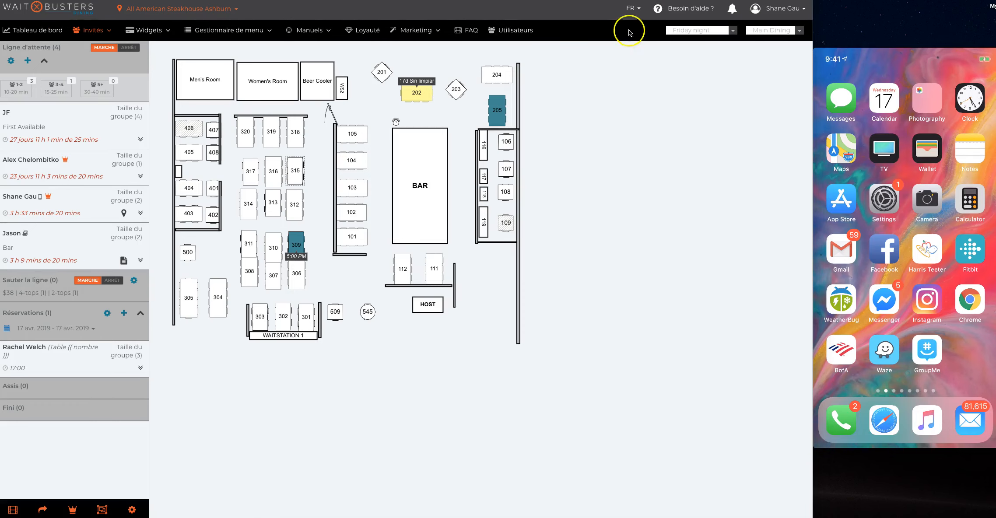
pyautogui.click(633, 8)
pyautogui.click(632, 29)
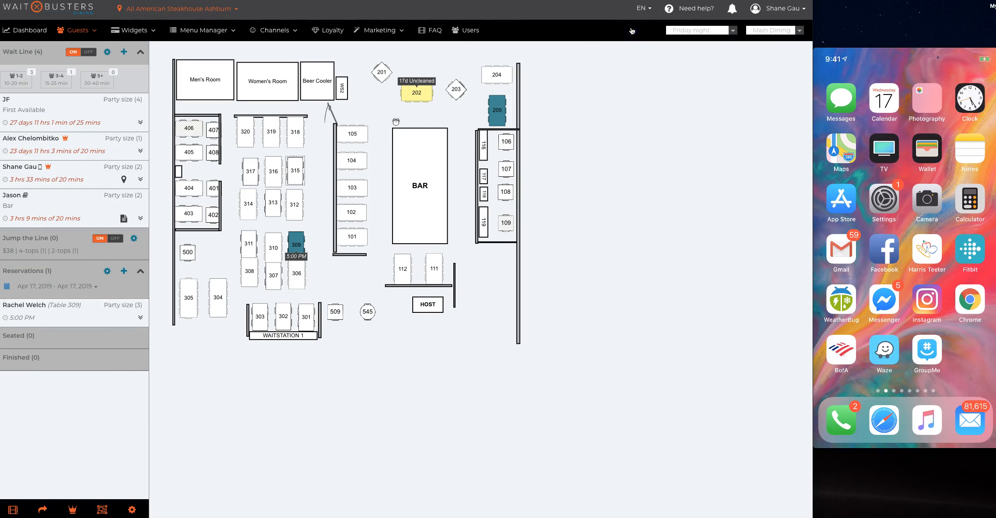
# Open the support message form from the help option and minimize it without sending anything.
pyautogui.click(682, 8)
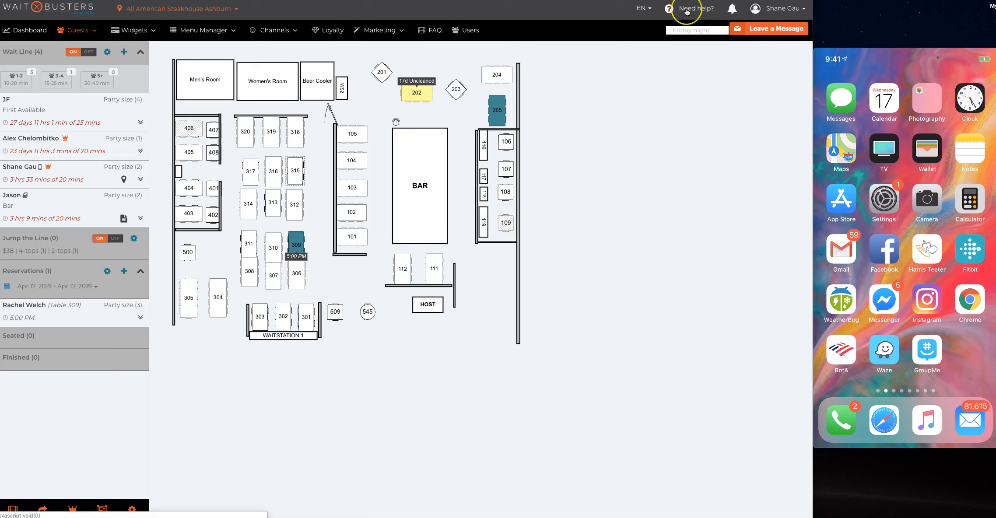
pyautogui.click(781, 28)
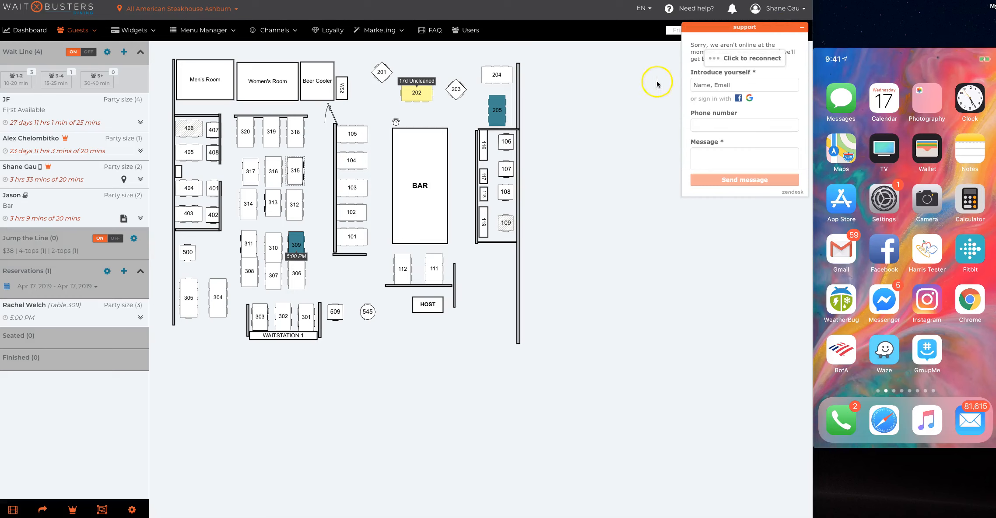
pyautogui.click(733, 10)
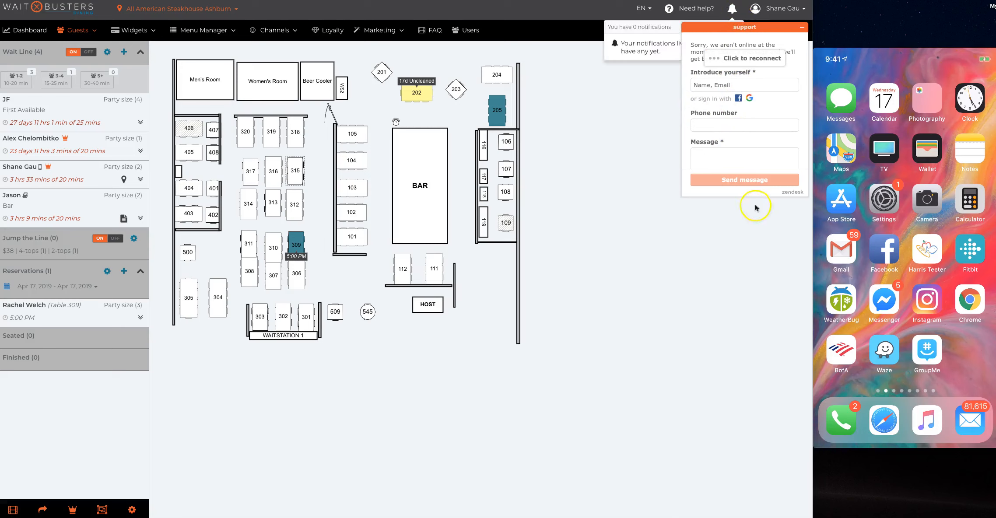
pyautogui.click(801, 30)
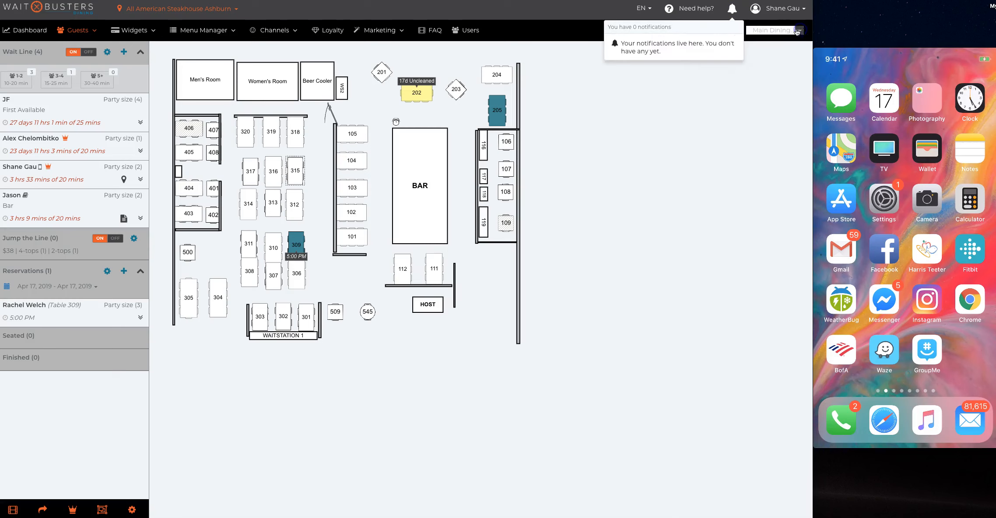
# Check the notifications list and close it.
pyautogui.click(731, 9)
pyautogui.click(732, 10)
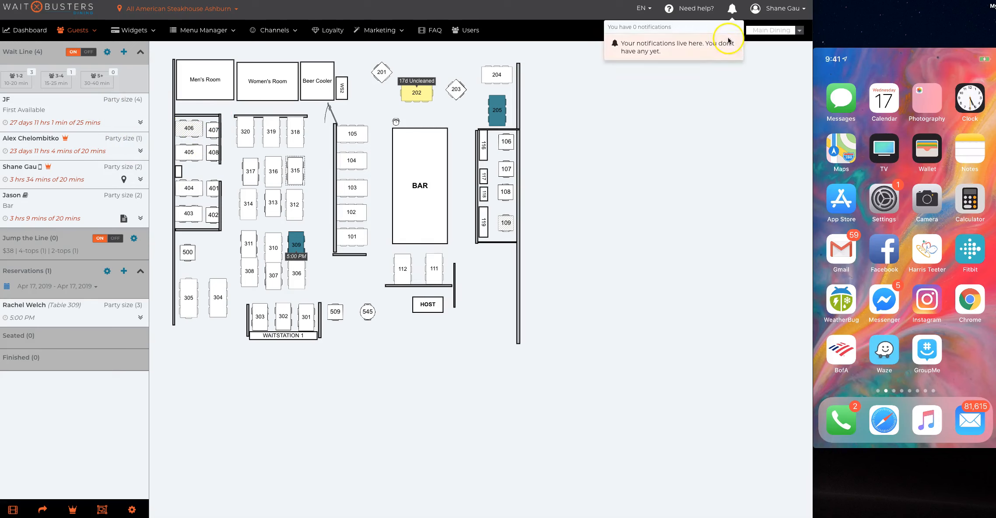
pyautogui.click(732, 10)
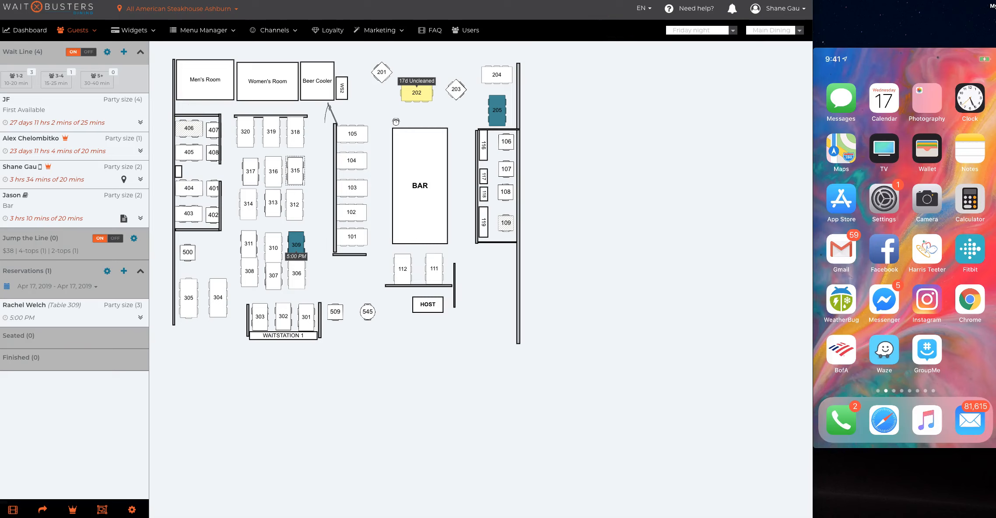
# Check the available shift and dining area choices, keeping Friday night and Main Dining selected.
pyautogui.click(732, 32)
pyautogui.click(709, 29)
pyautogui.click(800, 32)
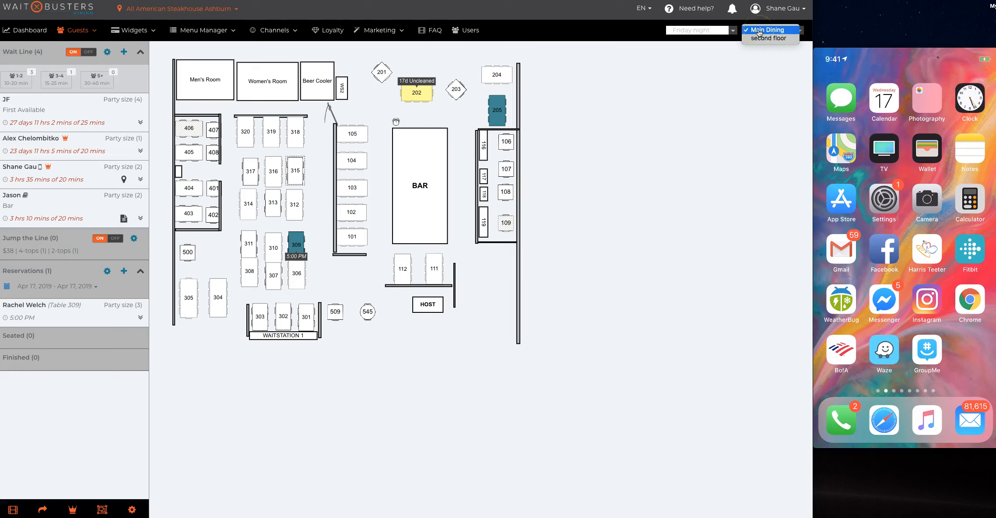
pyautogui.click(781, 60)
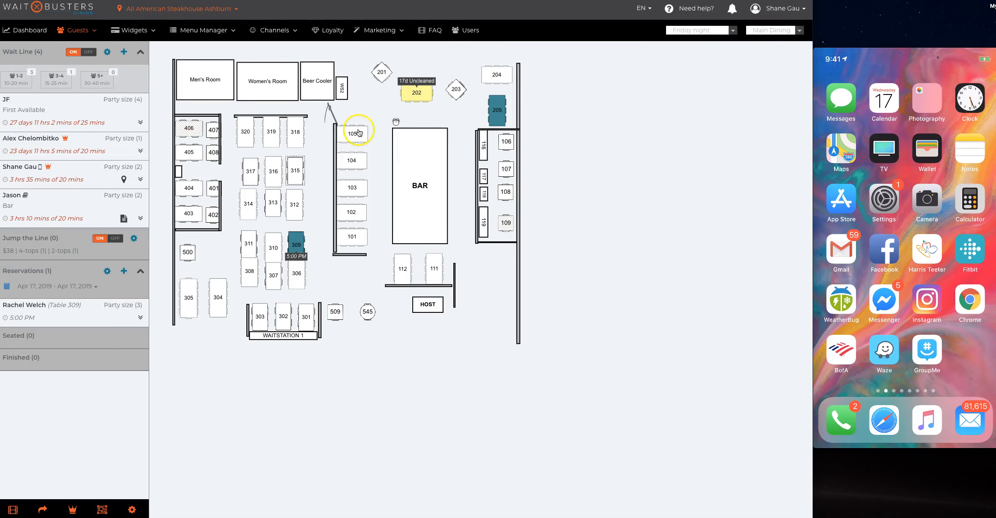
# View the second floor plan and return to the Main Dining plan.
pyautogui.click(799, 33)
pyautogui.click(793, 44)
pyautogui.click(796, 31)
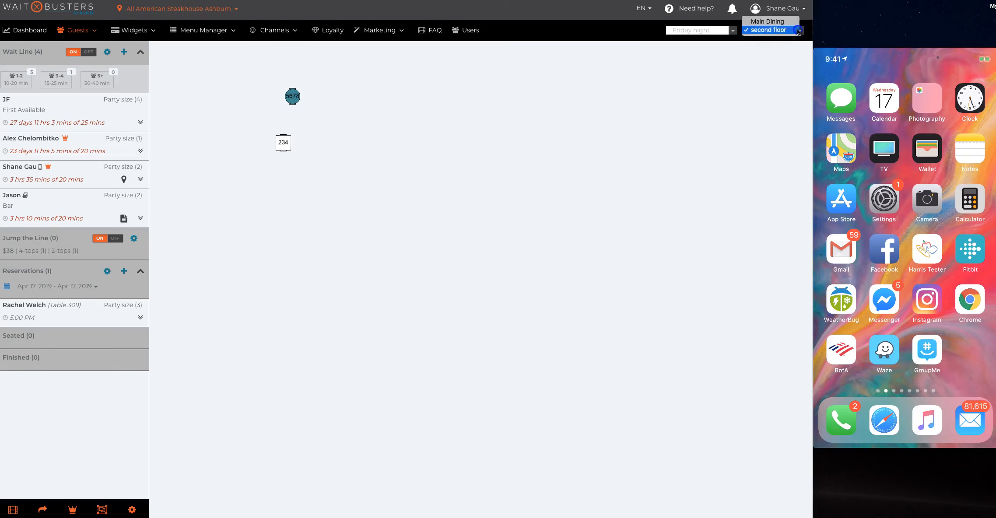
pyautogui.click(784, 22)
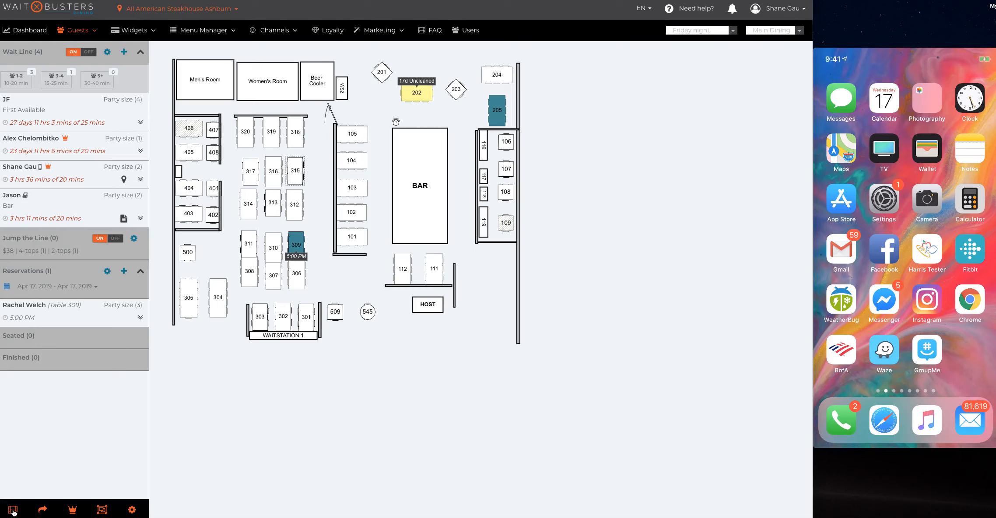
# Start selecting an unoccupied table and cancel it, and review the VIP Settings without saving changes.
pyautogui.click(43, 511)
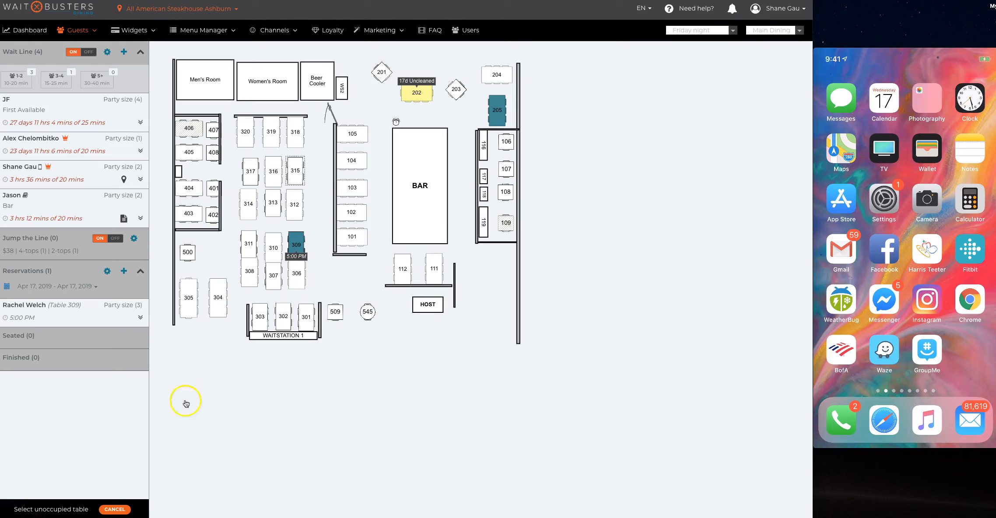
pyautogui.click(115, 510)
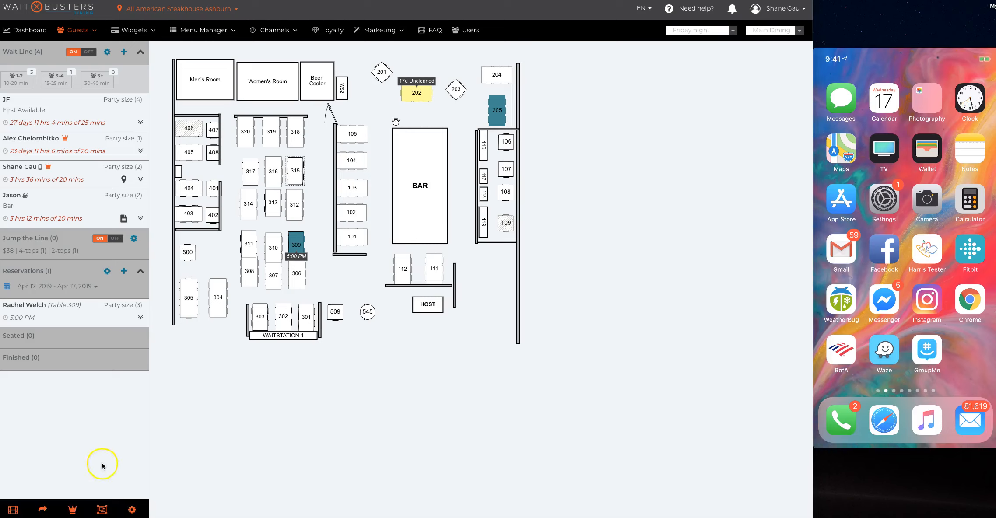
pyautogui.click(72, 510)
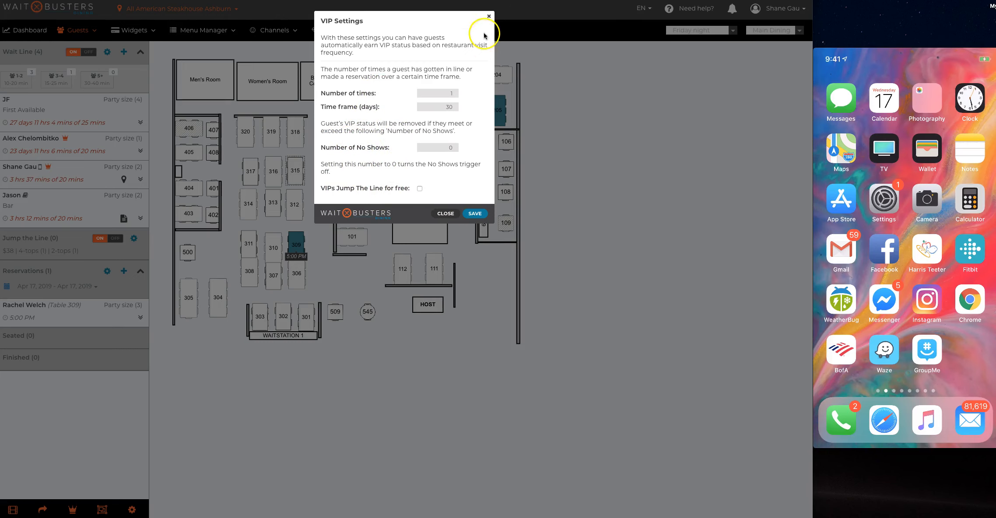
pyautogui.click(489, 16)
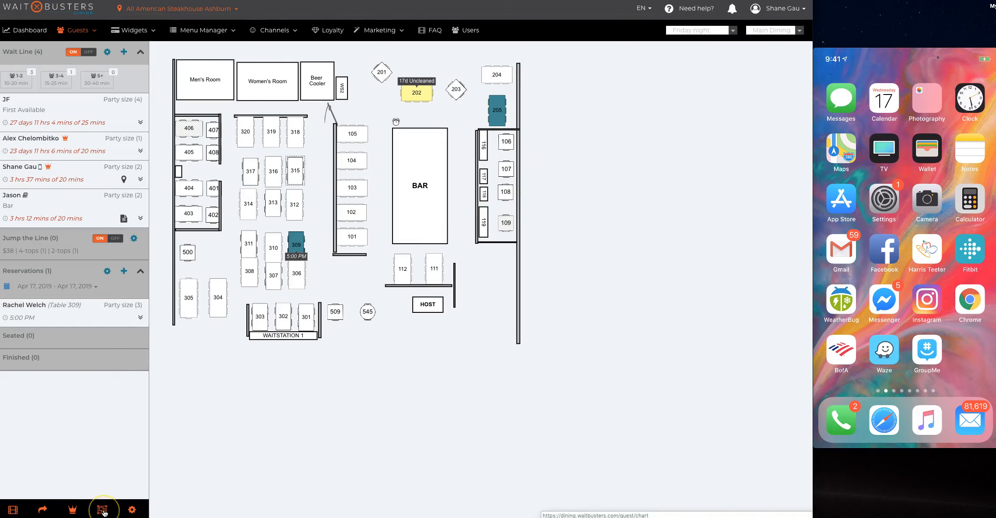
# Open the floor plan editor for the Main Dining area.
pyautogui.click(131, 508)
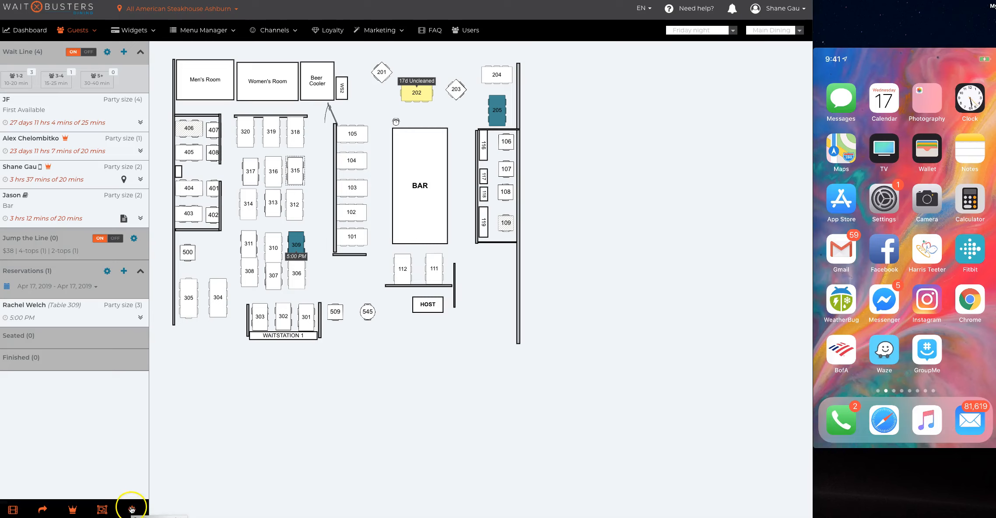
pyautogui.click(102, 511)
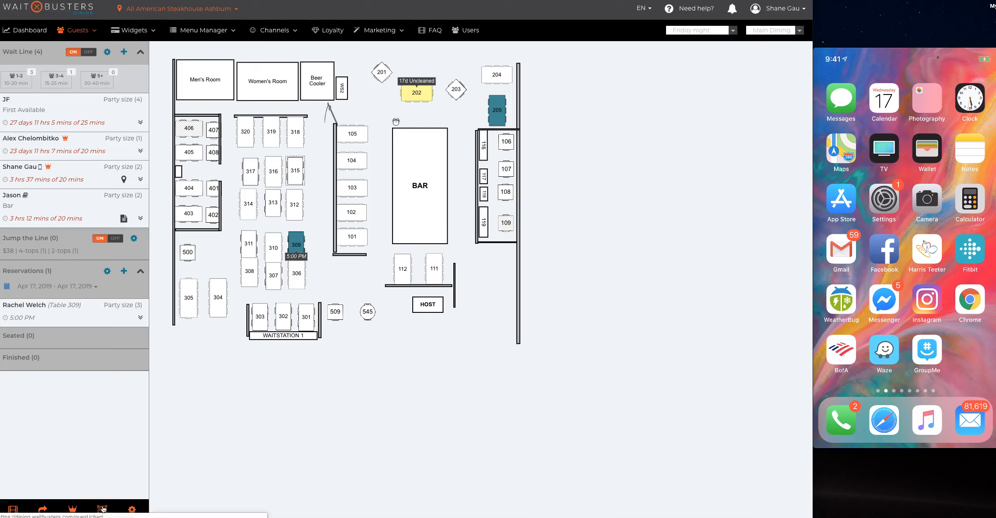
pyautogui.click(105, 512)
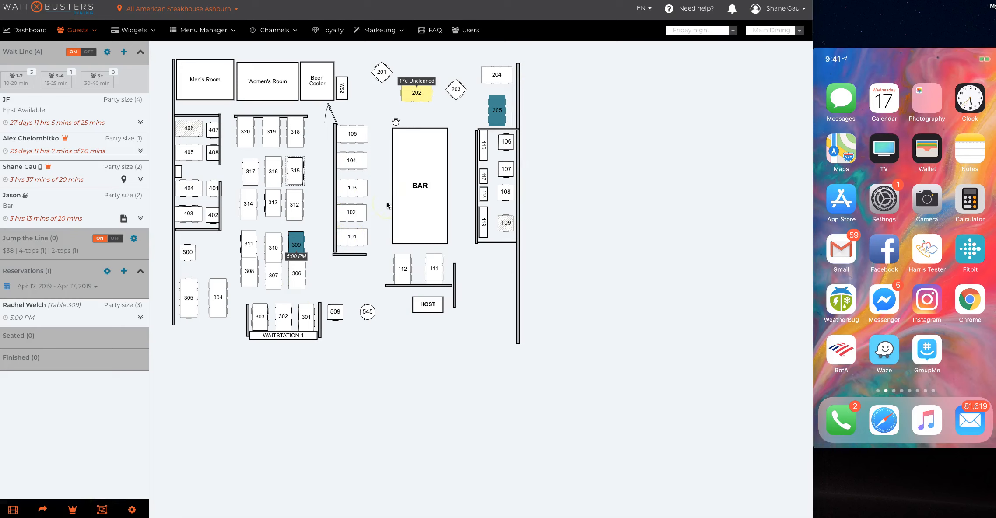
pyautogui.click(102, 511)
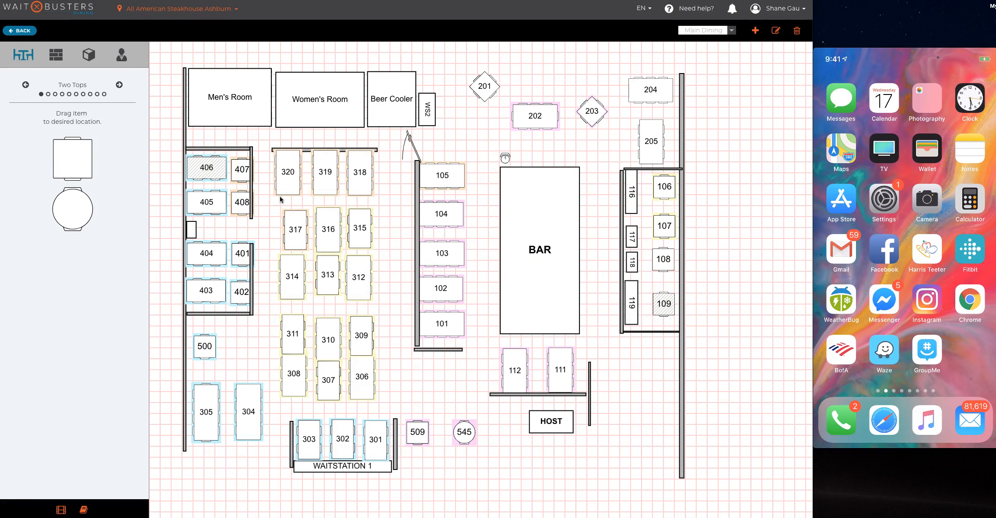
# Place a round six-top table on the floor plan just below table 101 and name it 600.
pyautogui.click(24, 56)
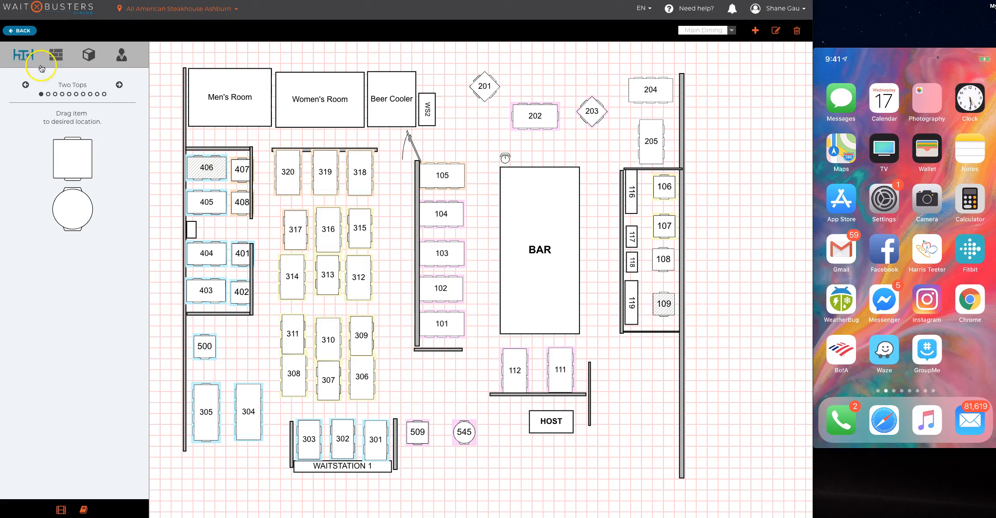
pyautogui.click(118, 85)
pyautogui.click(118, 85)
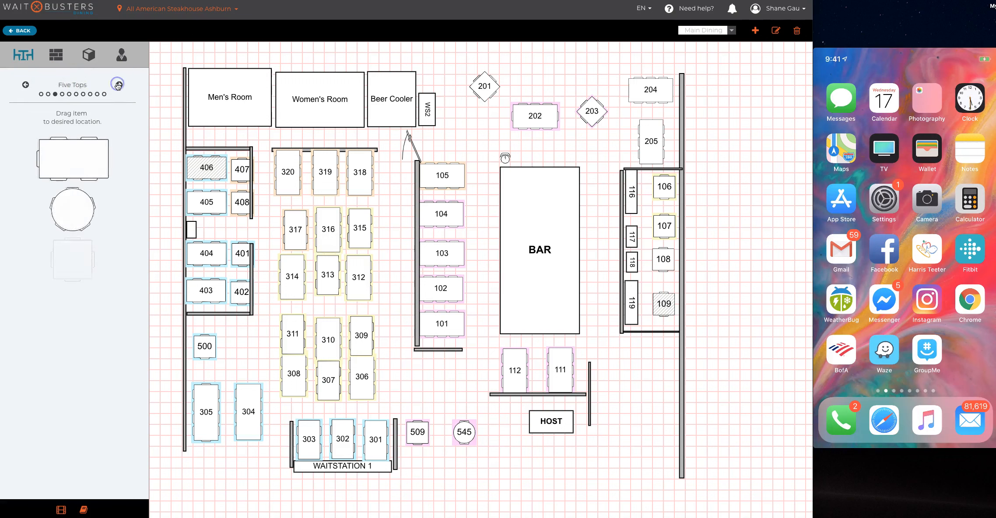
pyautogui.click(118, 85)
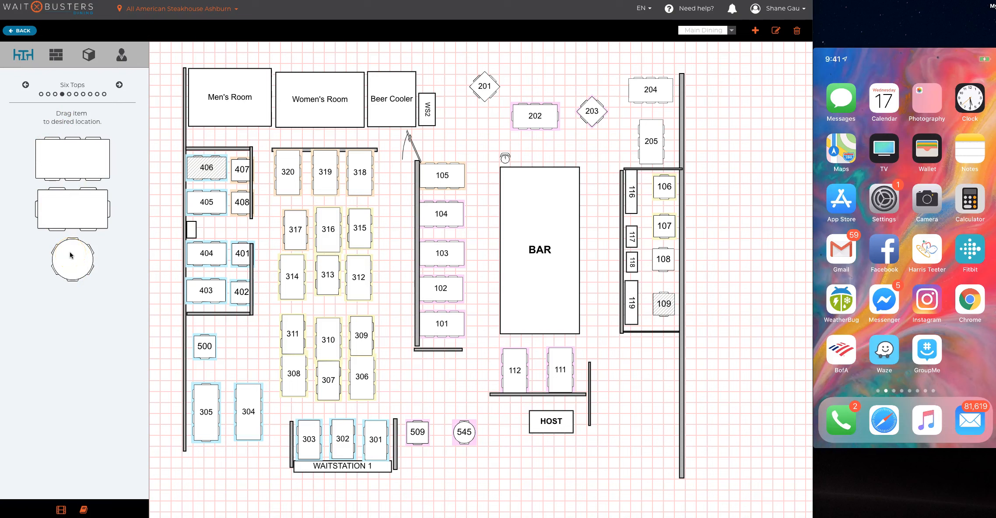
pyautogui.moveTo(72, 255); pyautogui.dragTo(430, 380)
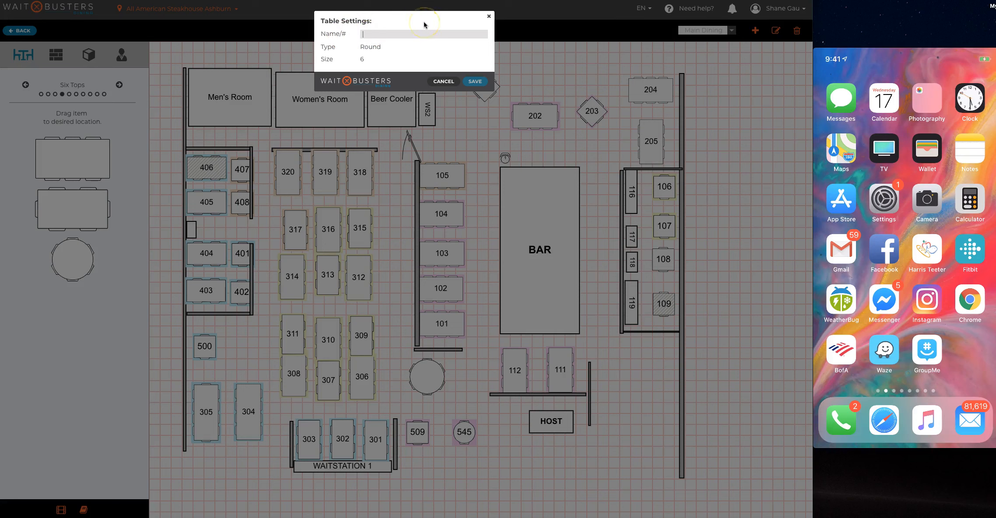
pyautogui.write('600')
pyautogui.click(473, 77)
# Shift table 600 slightly toward table 112 and delete it from the floor plan.
pyautogui.click(430, 384)
pyautogui.moveTo(431, 384)
pyautogui.mouseDown()
pyautogui.moveTo(436, 394)
pyautogui.moveTo(426, 379)
pyautogui.moveTo(443, 382)
pyautogui.mouseUp()
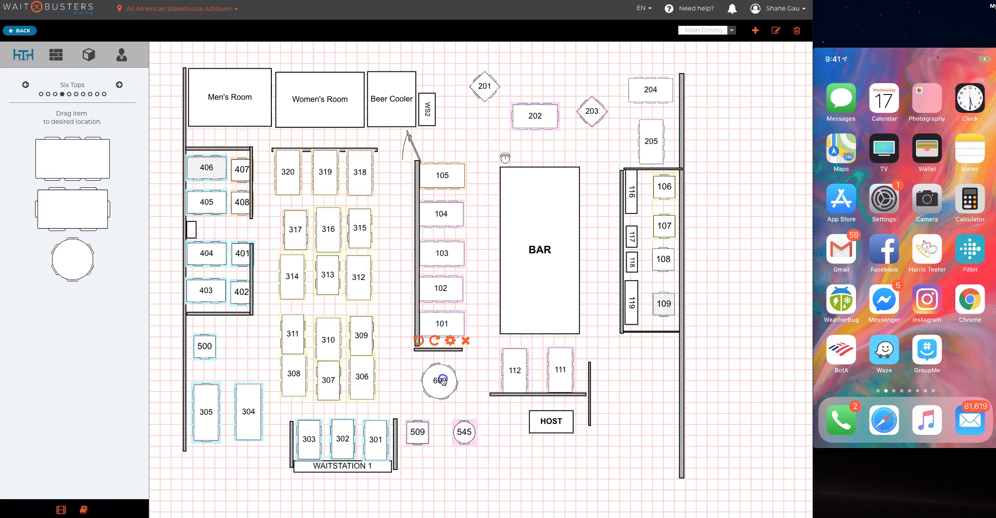
pyautogui.click(466, 341)
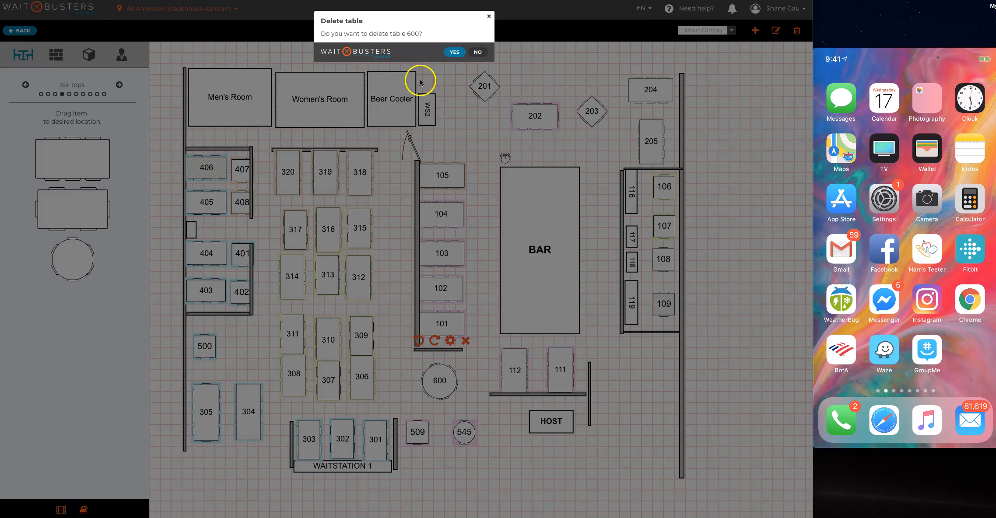
pyautogui.click(455, 52)
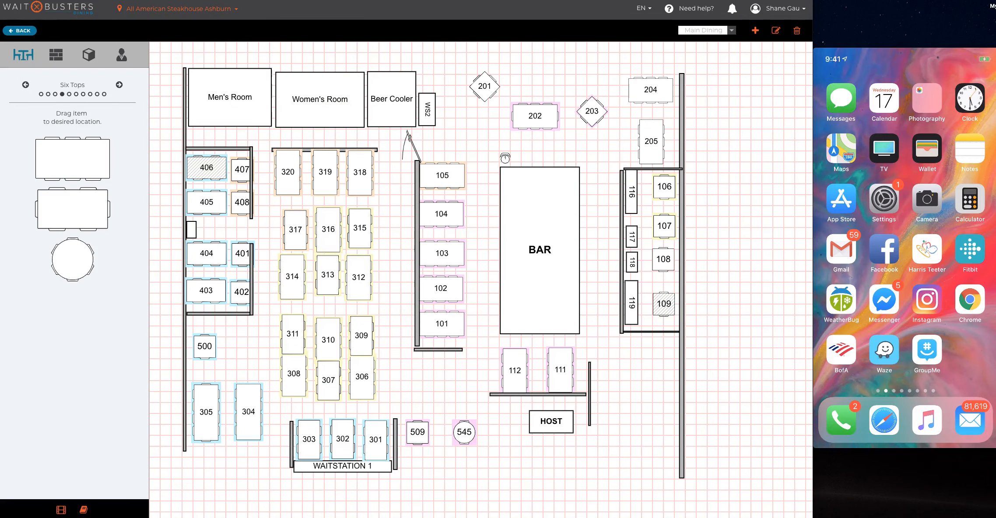
# Examine the wall item, the door, stair, window and shape objects, and the shift and server section settings.
pyautogui.click(54, 55)
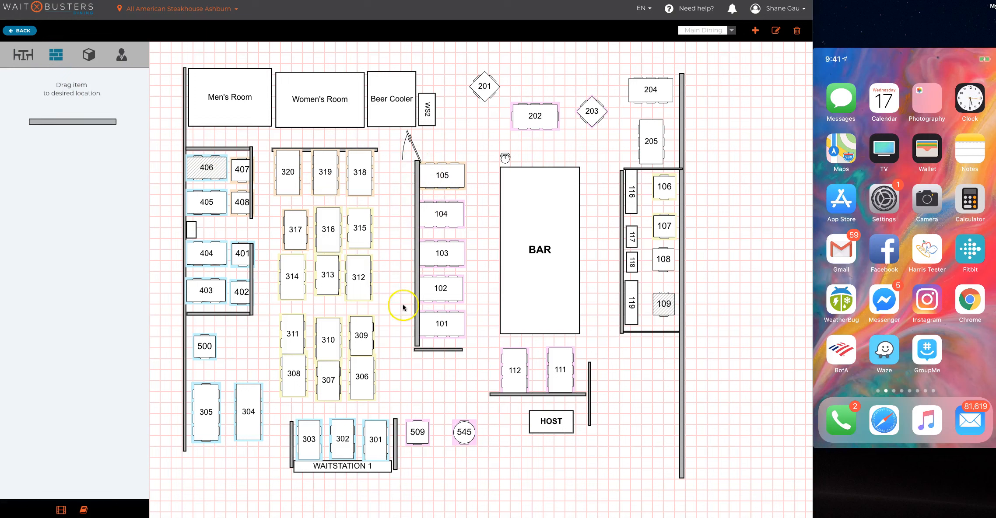
pyautogui.moveTo(71, 122); pyautogui.dragTo(105, 219)
pyautogui.click(89, 55)
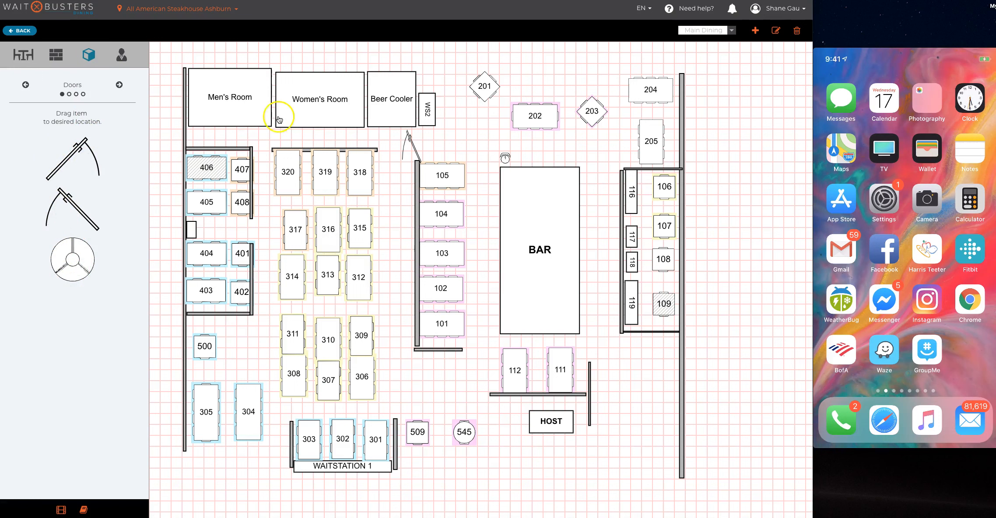
pyautogui.click(119, 86)
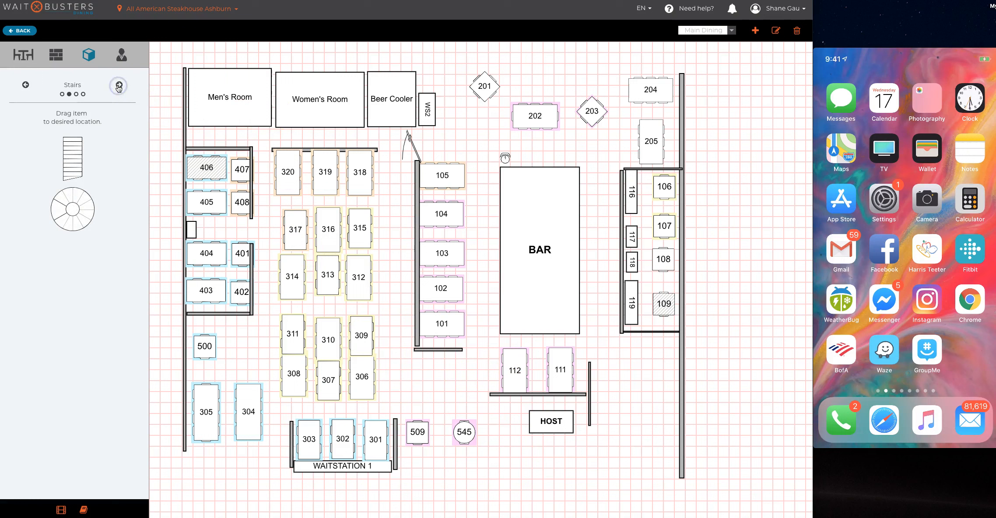
pyautogui.click(119, 86)
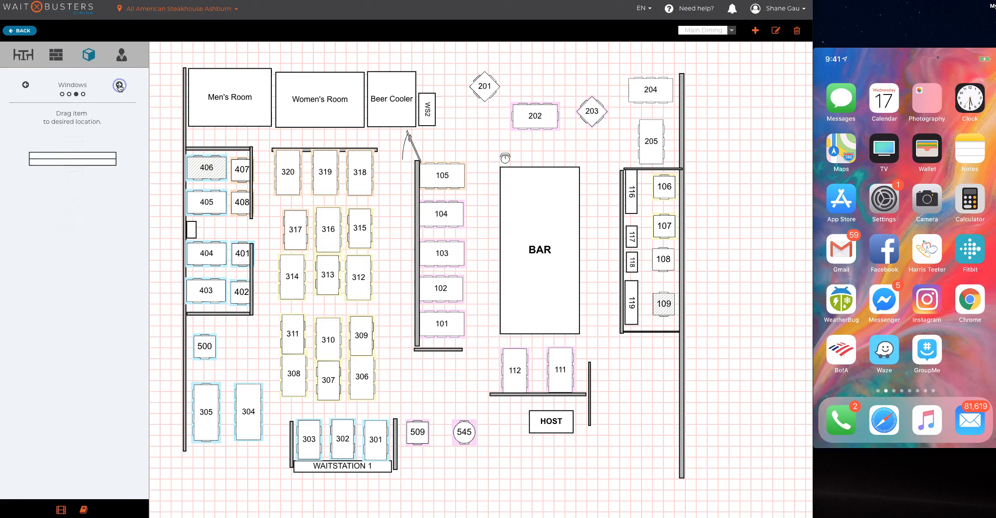
pyautogui.click(119, 86)
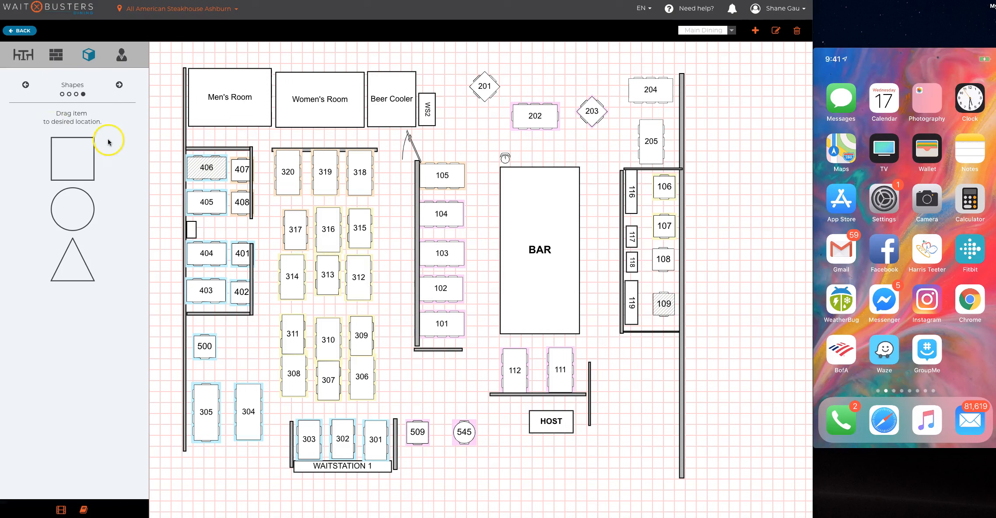
pyautogui.click(122, 55)
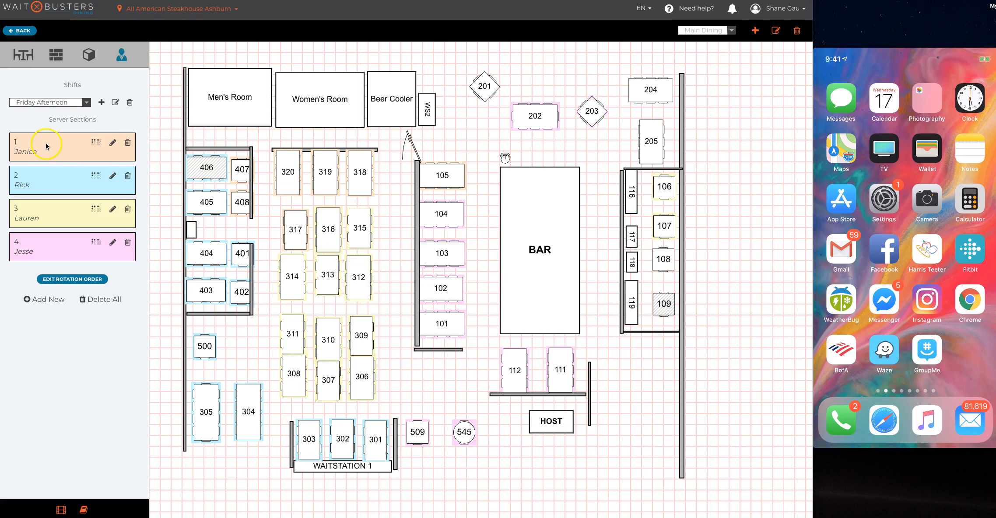
# Examine the section name, server name, phone and color settings of server section 1.
pyautogui.click(88, 105)
pyautogui.click(99, 90)
pyautogui.click(112, 143)
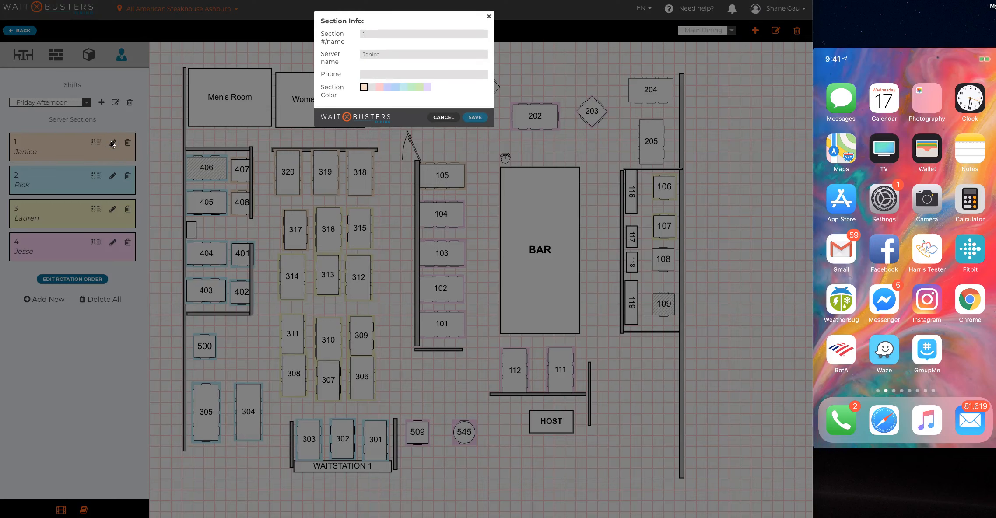
pyautogui.click(112, 144)
pyautogui.click(365, 34)
pyautogui.click(382, 53)
pyautogui.click(389, 74)
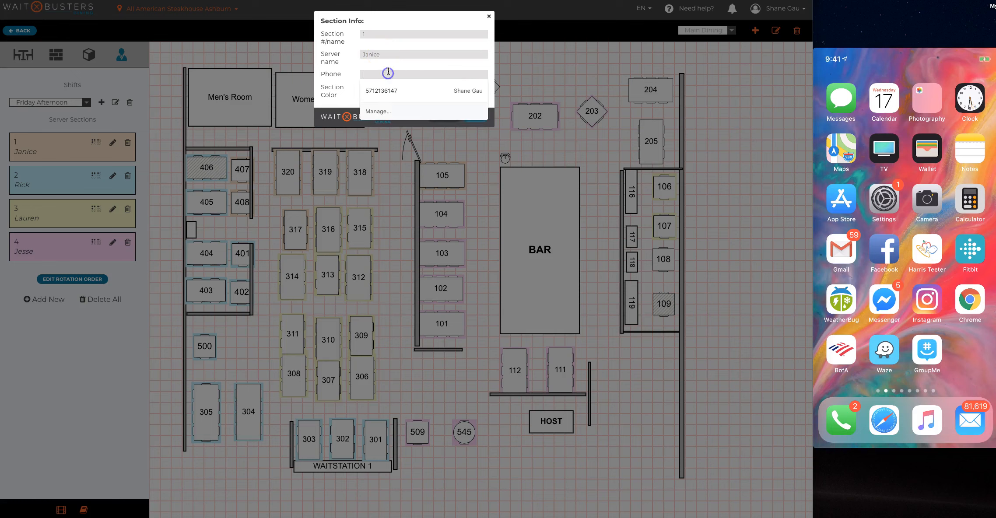
pyautogui.click(366, 86)
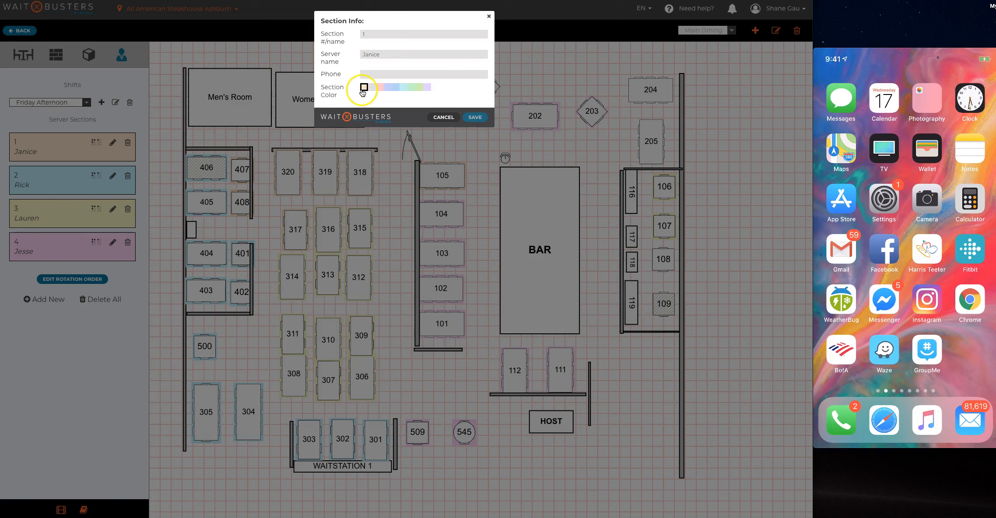
pyautogui.click(384, 52)
pyautogui.click(489, 16)
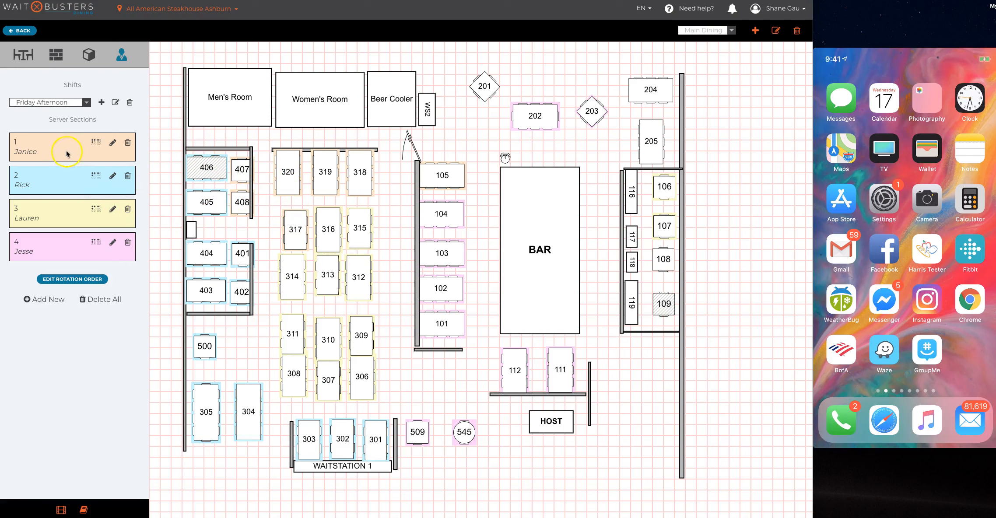
# Move server section 3 to first place in the rotation order, save it and return to the guest management screen.
pyautogui.click(72, 279)
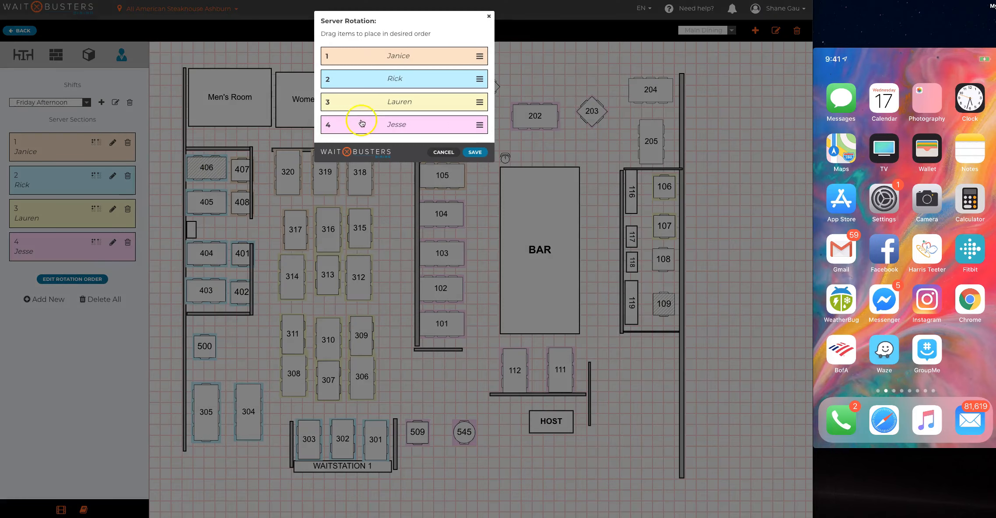
pyautogui.moveTo(411, 101); pyautogui.dragTo(412, 58)
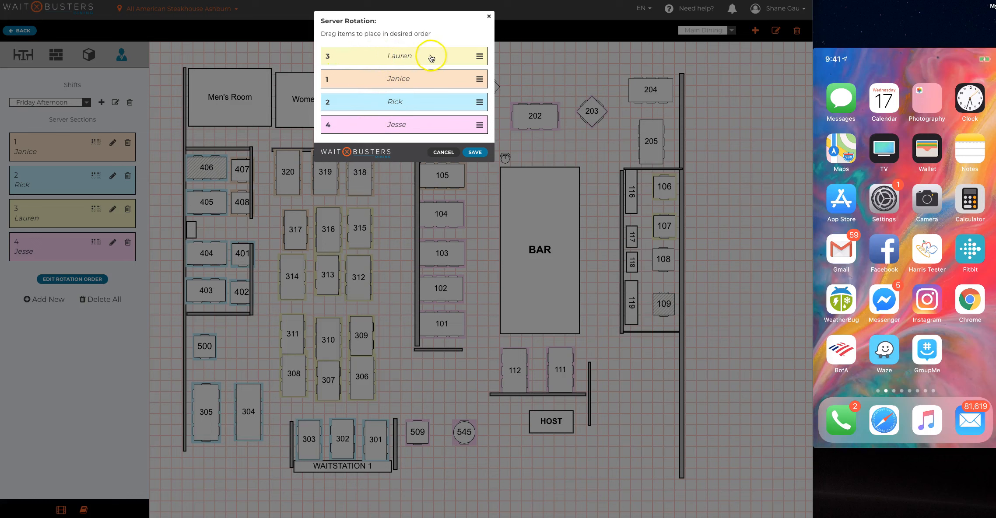
pyautogui.click(479, 154)
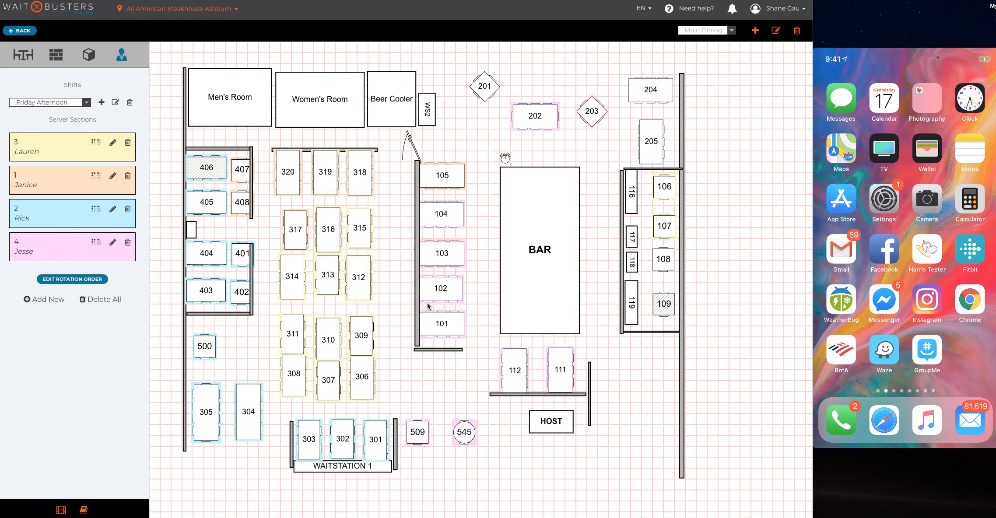
pyautogui.click(21, 30)
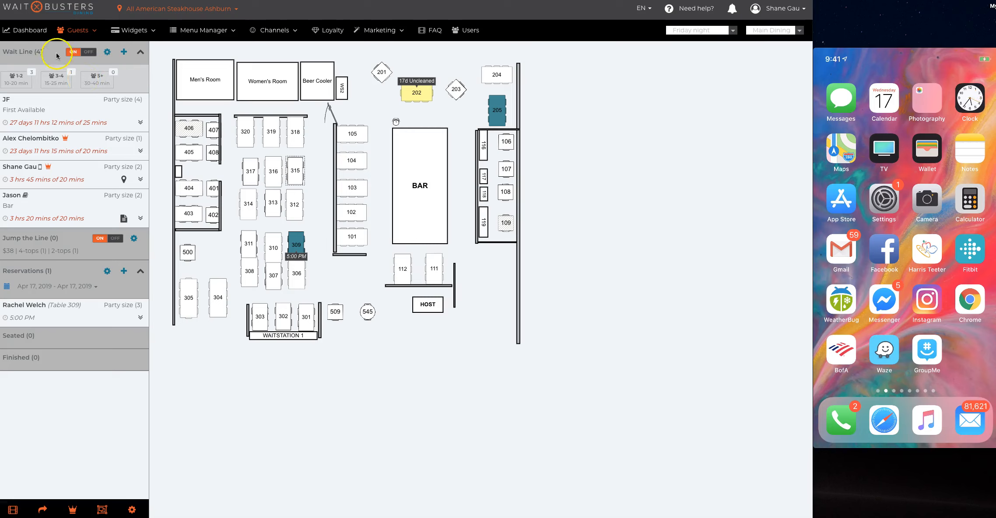
# Try automatic closing of the wait line at 5:00 PM in the Wait Line Setup, then switch it off.
pyautogui.click(106, 53)
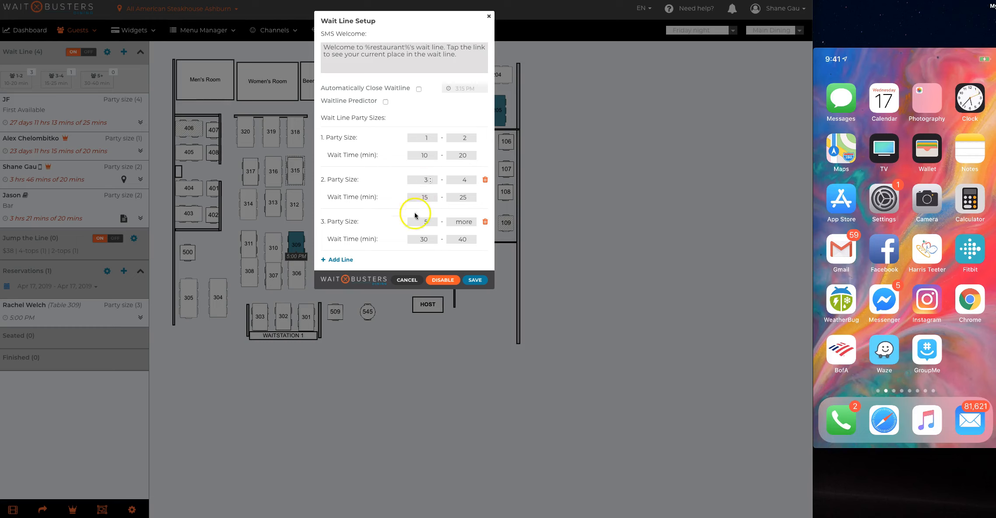
pyautogui.click(413, 138)
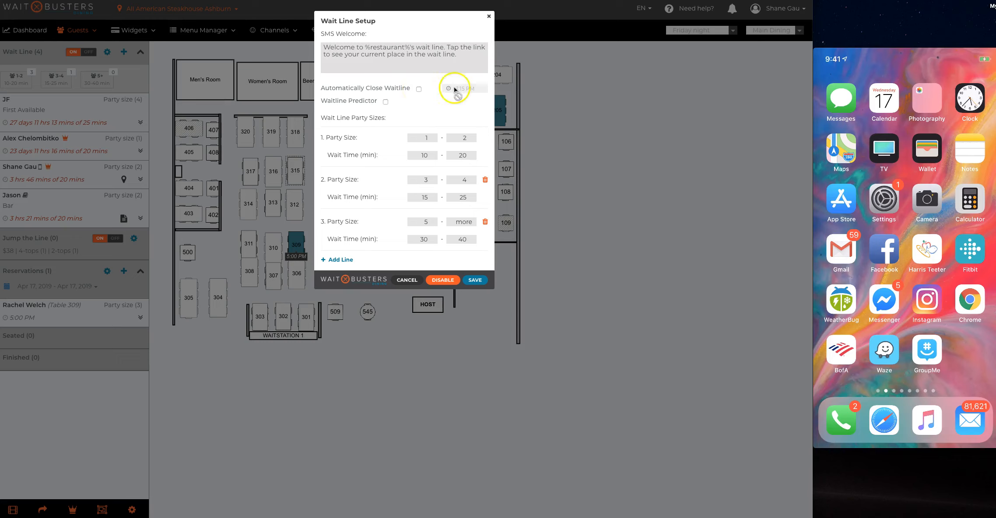
pyautogui.click(419, 89)
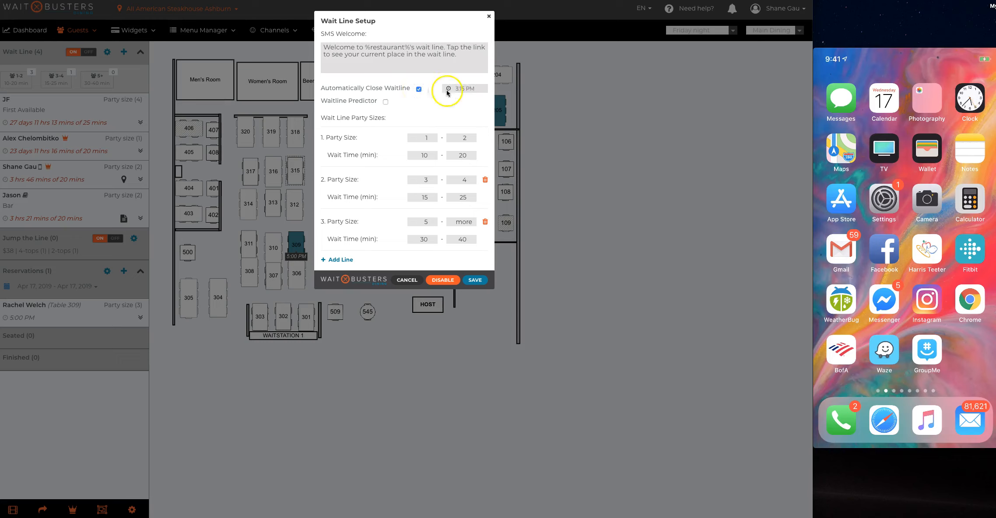
pyautogui.click(473, 89)
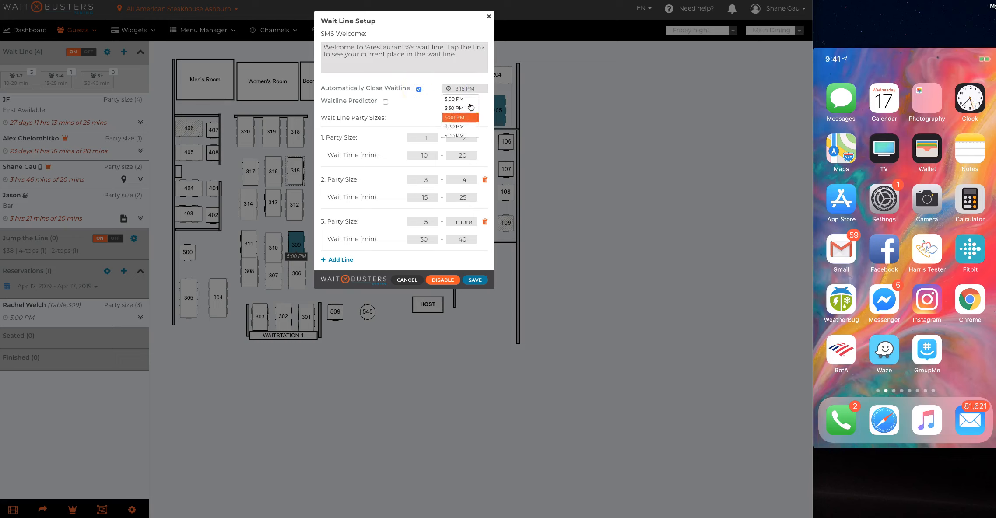
pyautogui.click(466, 135)
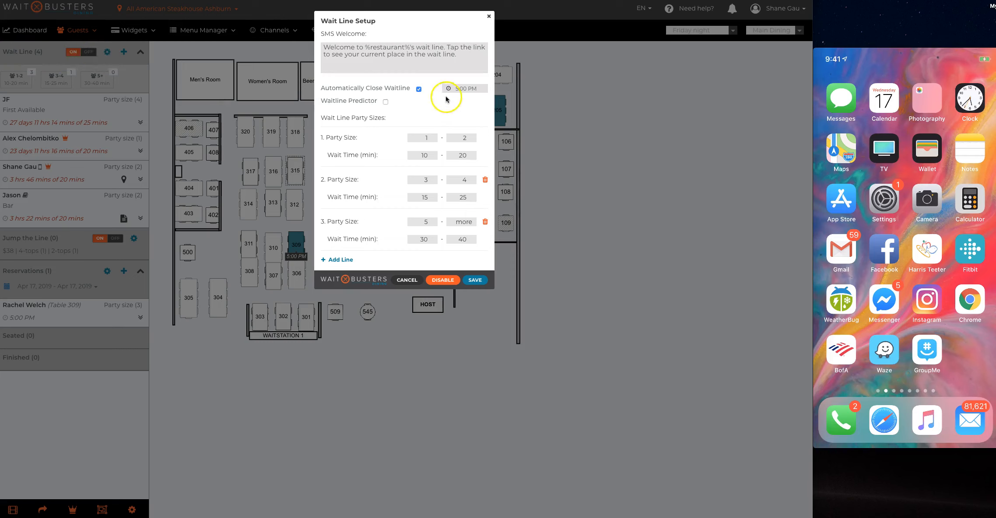
pyautogui.click(419, 90)
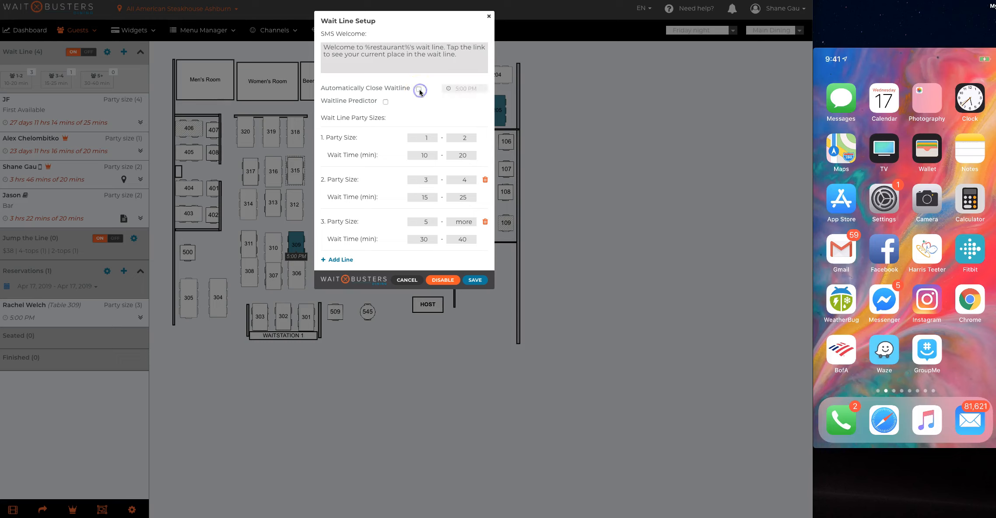
# Try the Waitline Predictor with its turn around times per party size and leave the wait line setup.
pyautogui.click(386, 102)
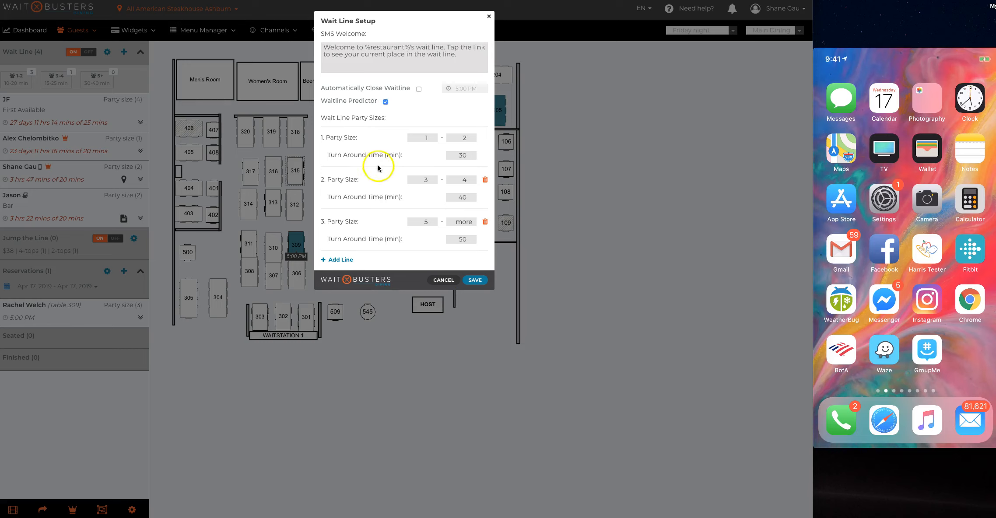
pyautogui.click(386, 101)
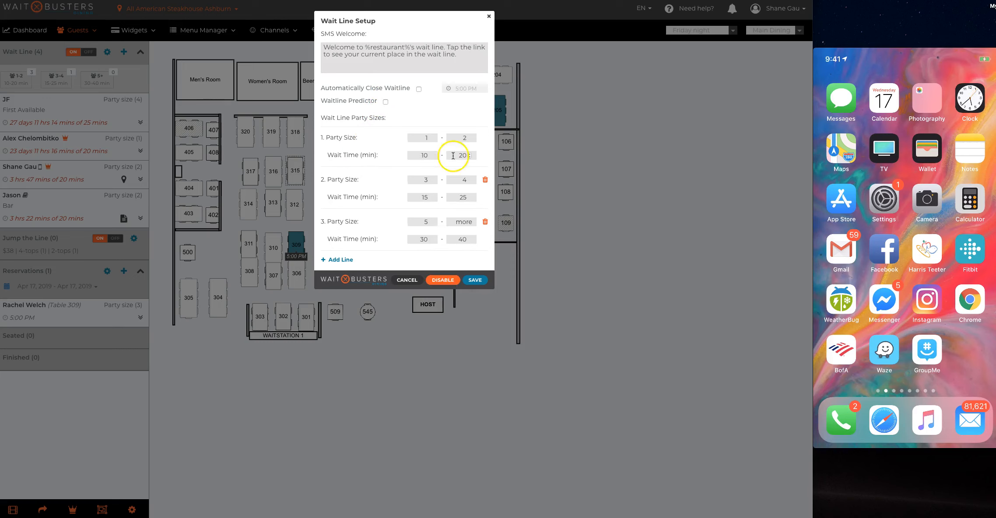
pyautogui.click(386, 101)
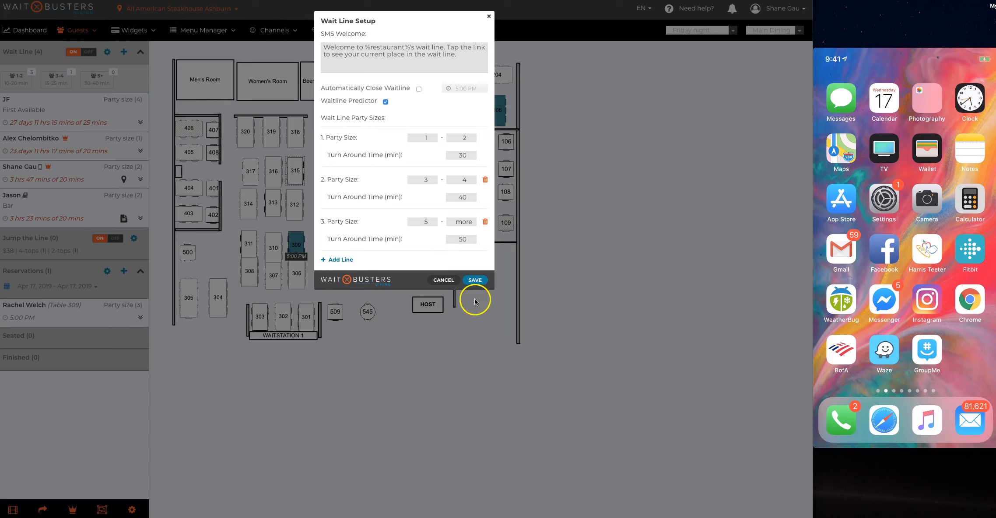
pyautogui.click(481, 280)
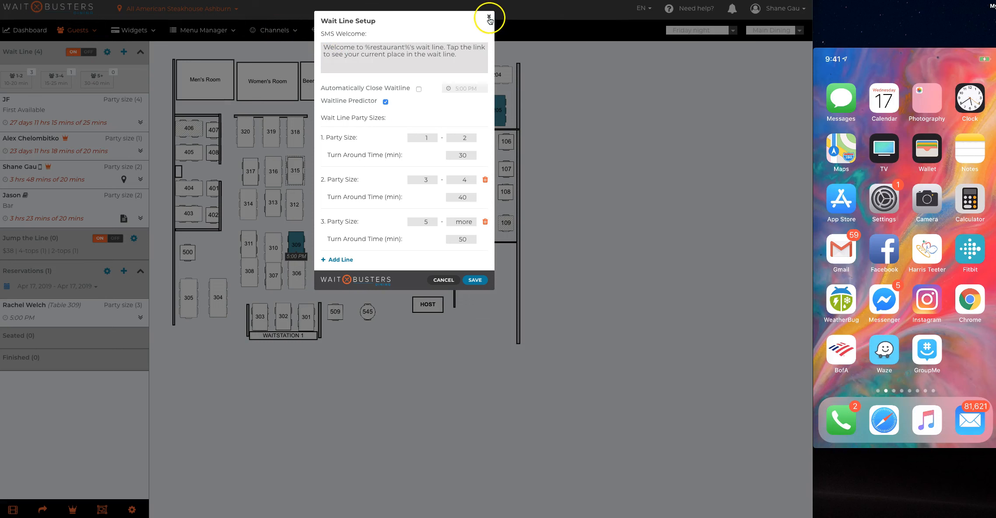
pyautogui.click(443, 280)
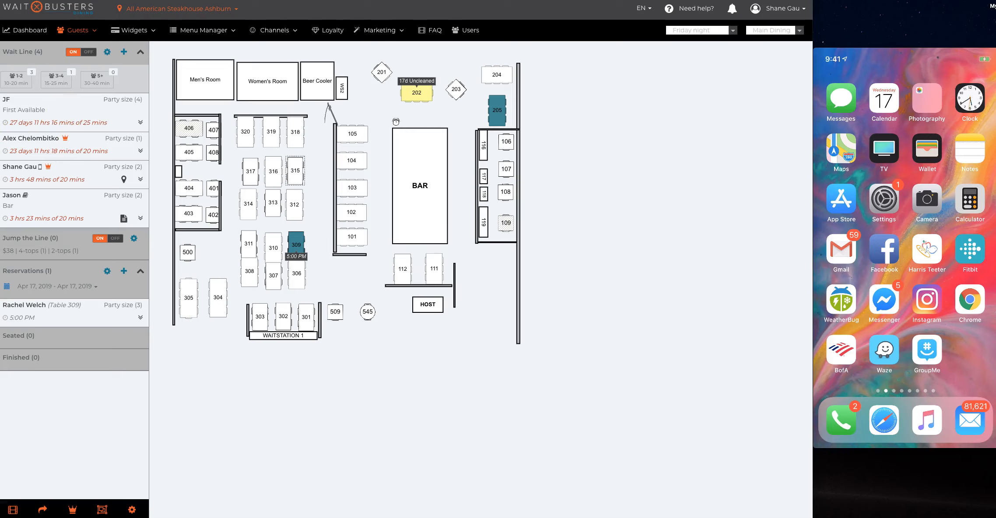
# Start a new wait line guest and fill in the guest's name and phone number using the matching saved contact.
pyautogui.click(124, 52)
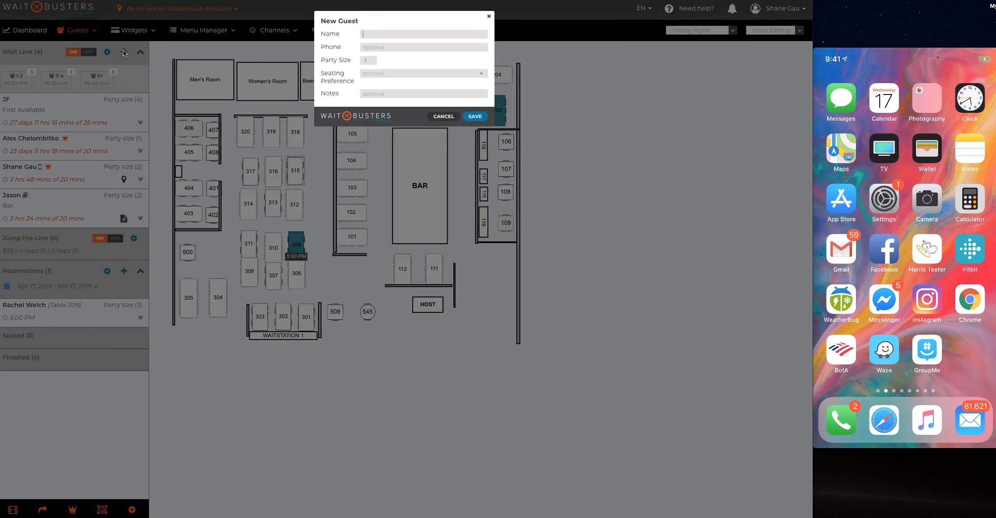
pyautogui.write('nicia')
pyautogui.moveTo(421, 48); pyautogui.dragTo(321, 50)
pyautogui.click(403, 46)
pyautogui.press('BackSpace')
pyautogui.press('BackSpace')
pyautogui.press('BackSpace')
pyautogui.press('BackSpace')
pyautogui.press('BackSpace')
pyautogui.press('BackSpace')
pyautogui.press('BackSpace')
pyautogui.press('BackSpace')
pyautogui.press('BackSpace')
pyautogui.press('BackSpace')
pyautogui.write('6120213')
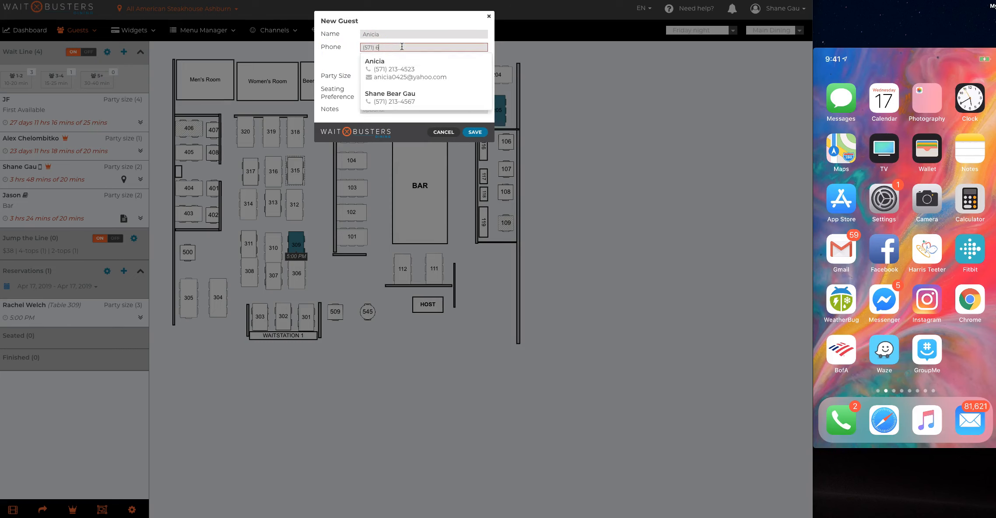
pyautogui.click(418, 70)
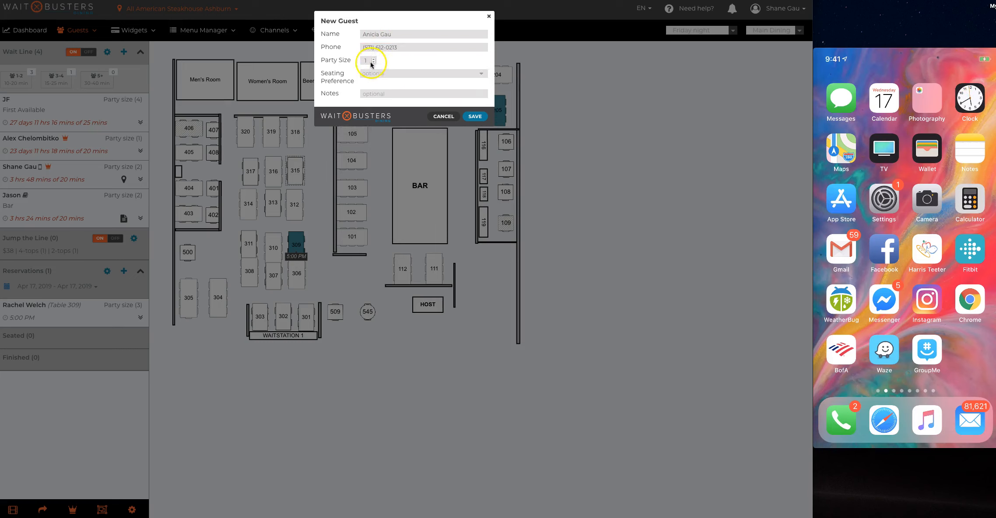
# Set the new guest's party size to 4, leave seating preference and notes empty, and save the guest.
pyautogui.click(374, 59)
pyautogui.click(373, 59)
pyautogui.click(374, 59)
pyautogui.click(375, 75)
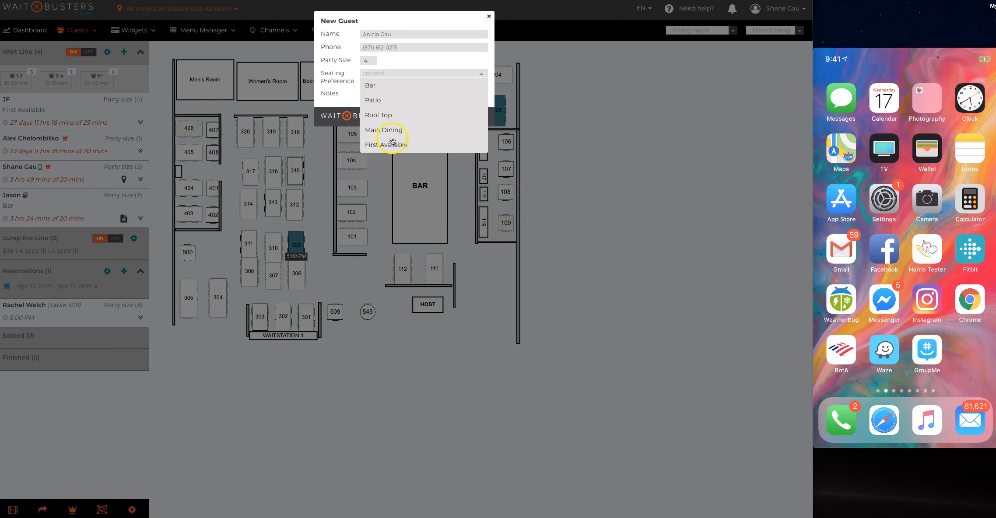
pyautogui.click(390, 75)
pyautogui.click(443, 62)
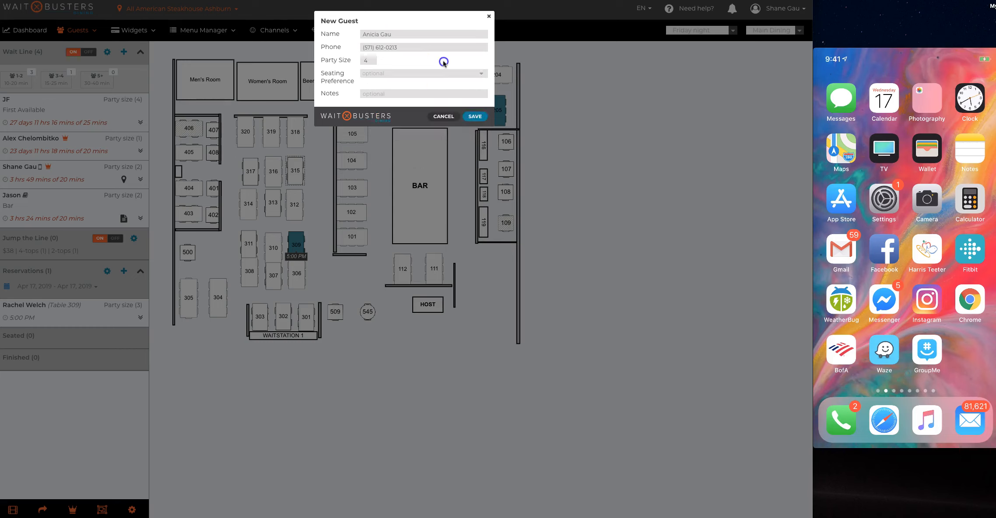
pyautogui.click(388, 78)
pyautogui.click(381, 97)
pyautogui.click(476, 117)
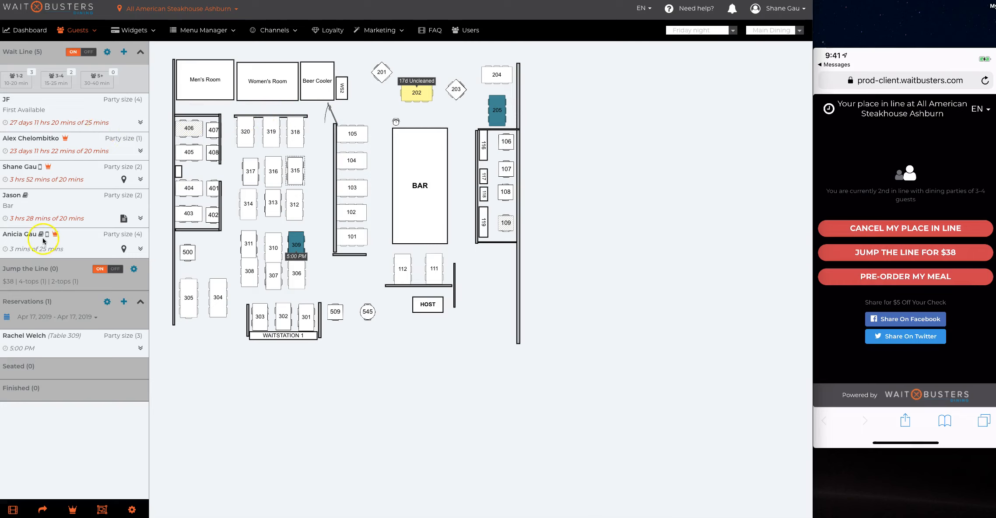
# View the new guest's distance and driving time from the restaurant on the map.
pyautogui.click(124, 249)
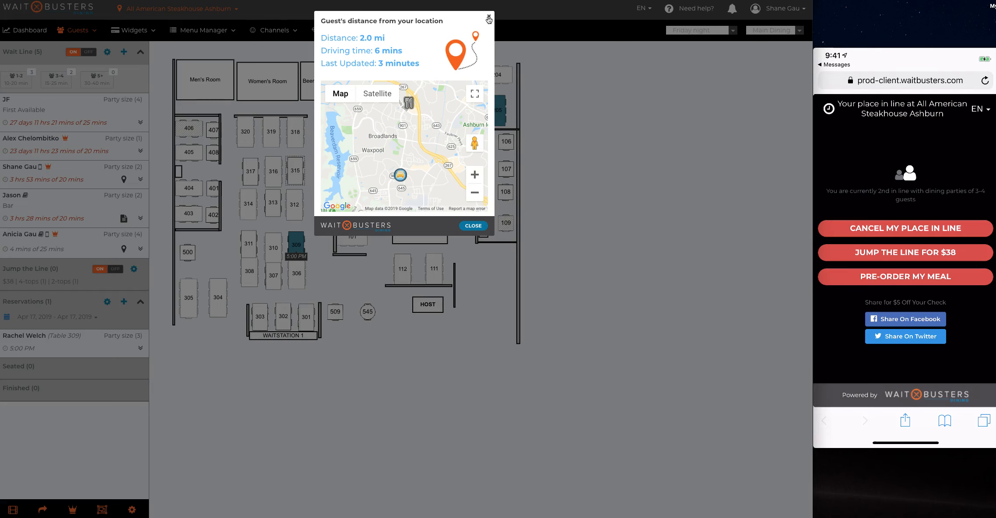
pyautogui.click(489, 19)
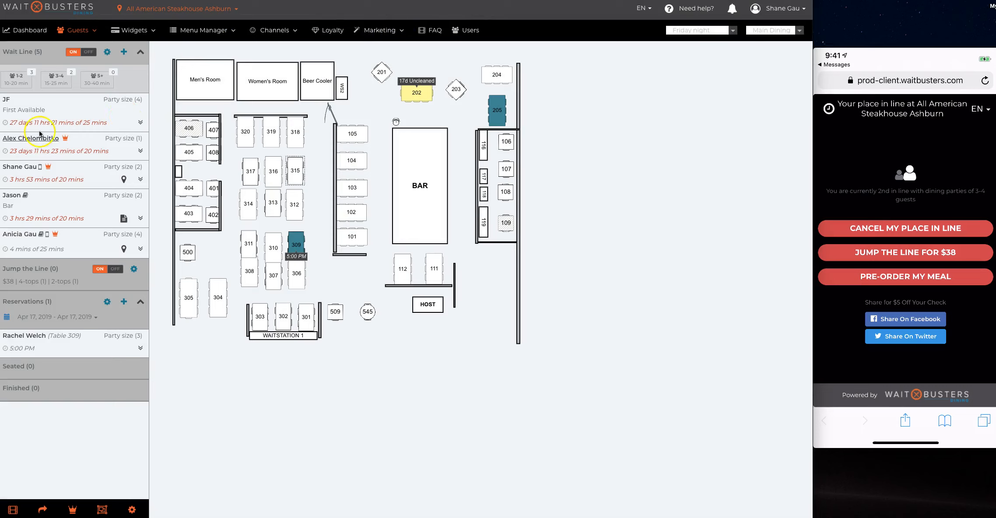
# Check in the first guest in the wait line, the party of four with First Available seating.
pyautogui.click(60, 106)
pyautogui.click(140, 124)
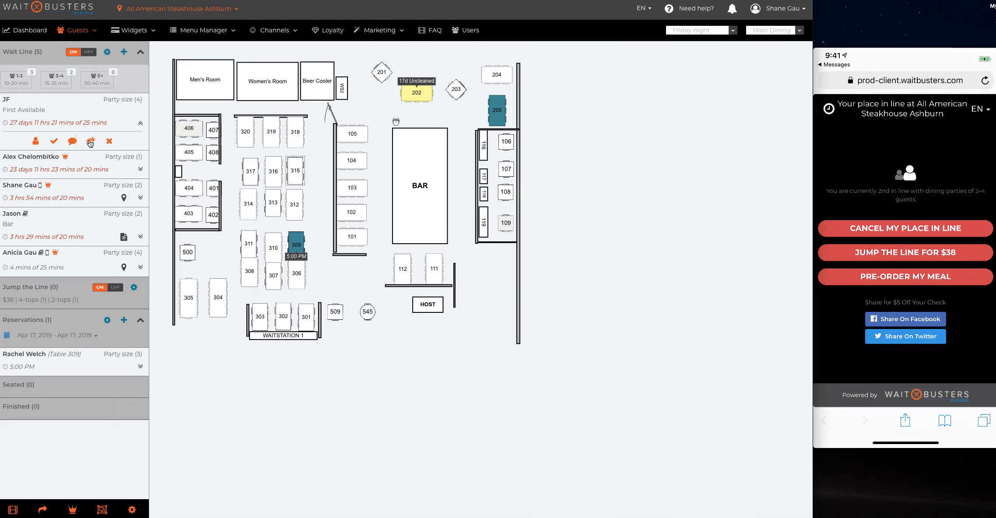
pyautogui.click(52, 141)
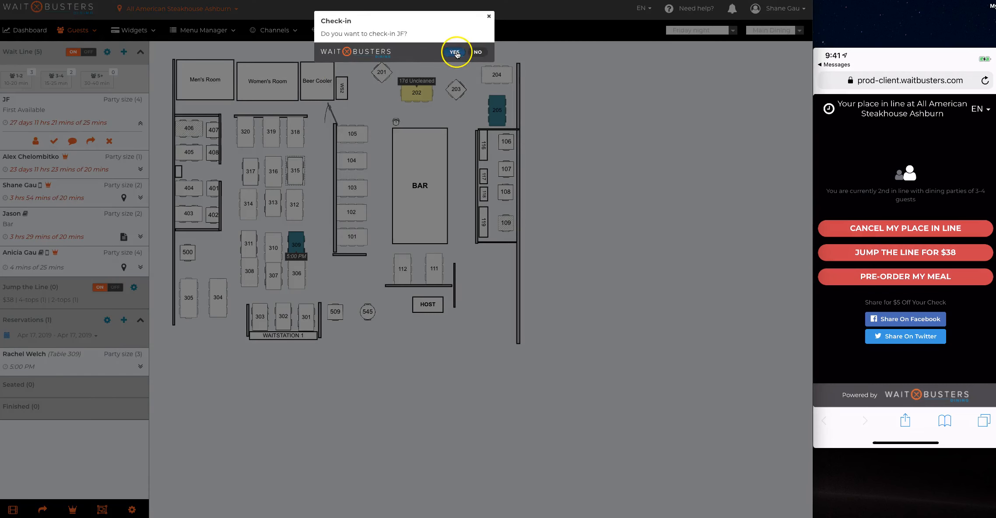
pyautogui.click(455, 53)
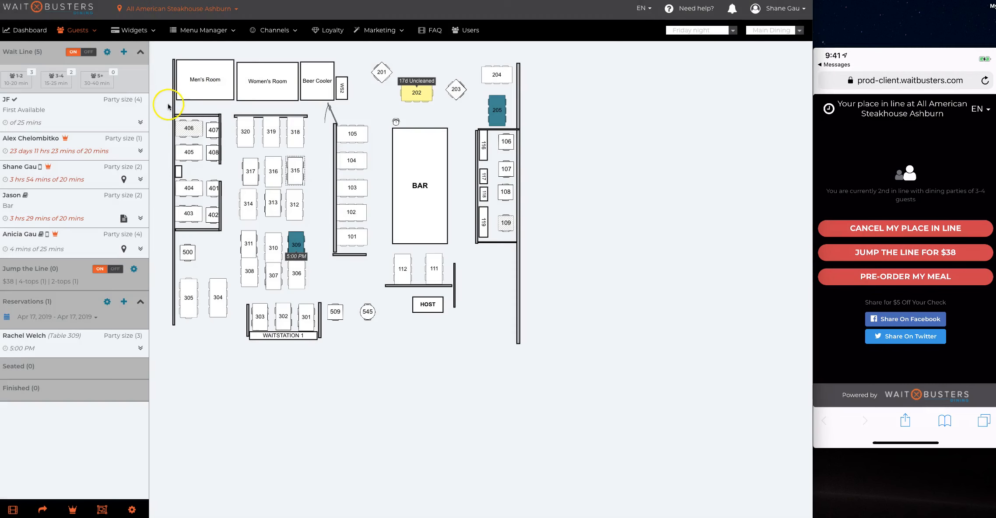
# Seat the checked-in party of four at table 317.
pyautogui.click(140, 122)
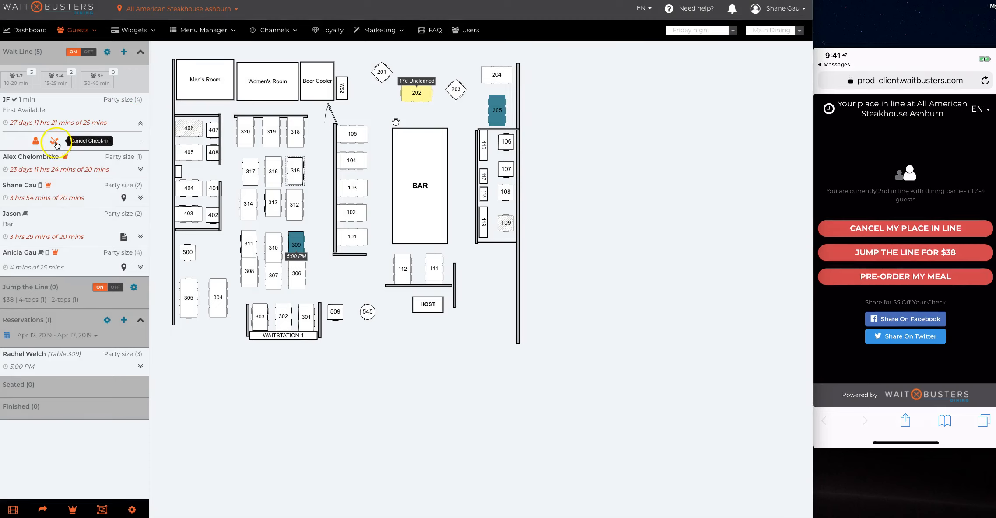
pyautogui.click(91, 140)
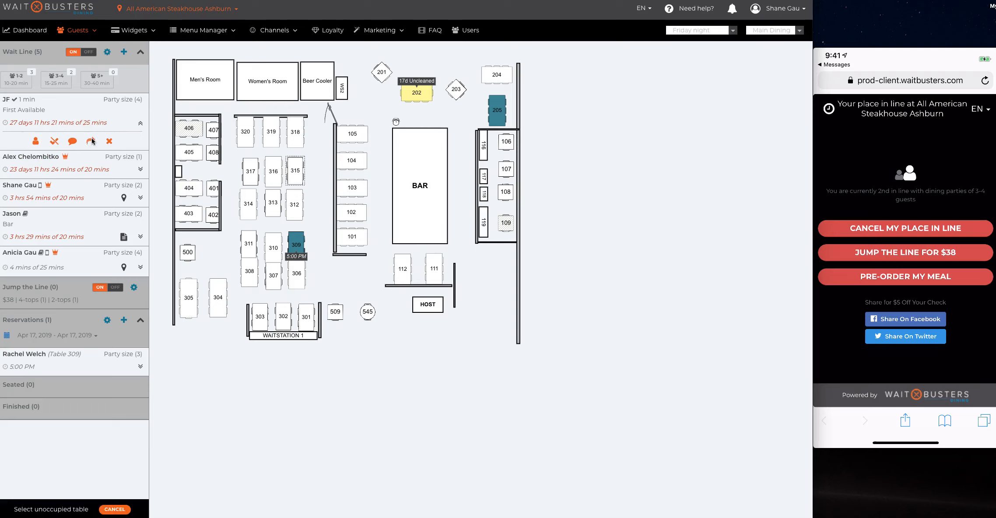
pyautogui.click(61, 502)
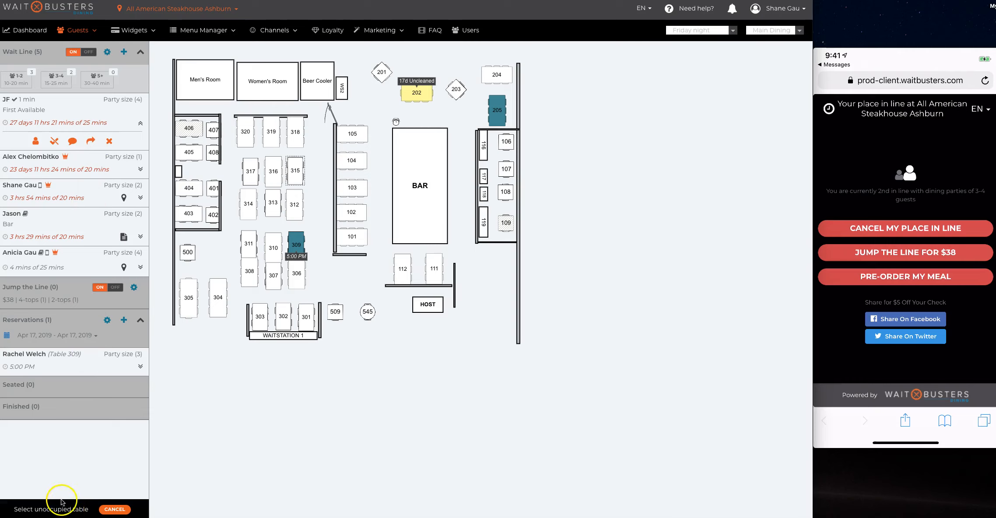
pyautogui.click(306, 198)
pyautogui.click(253, 183)
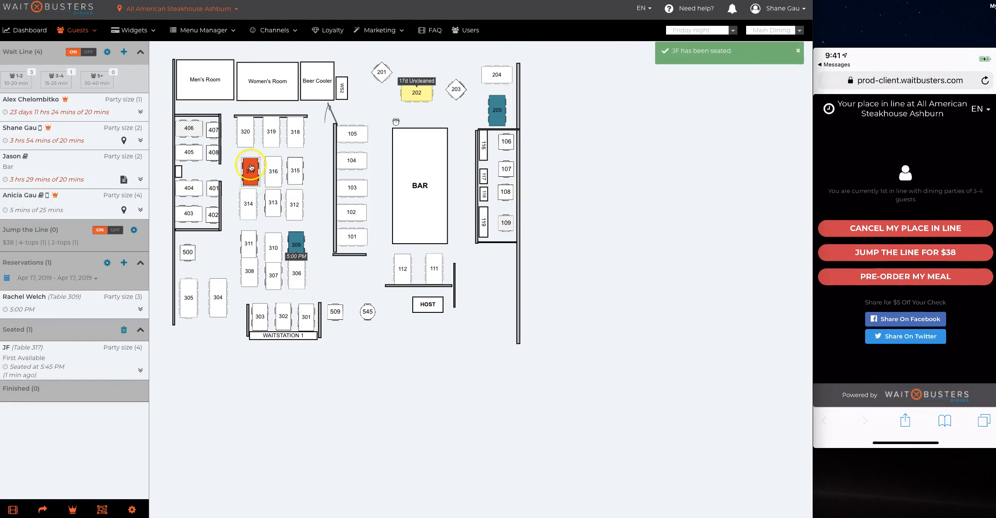
pyautogui.click(249, 179)
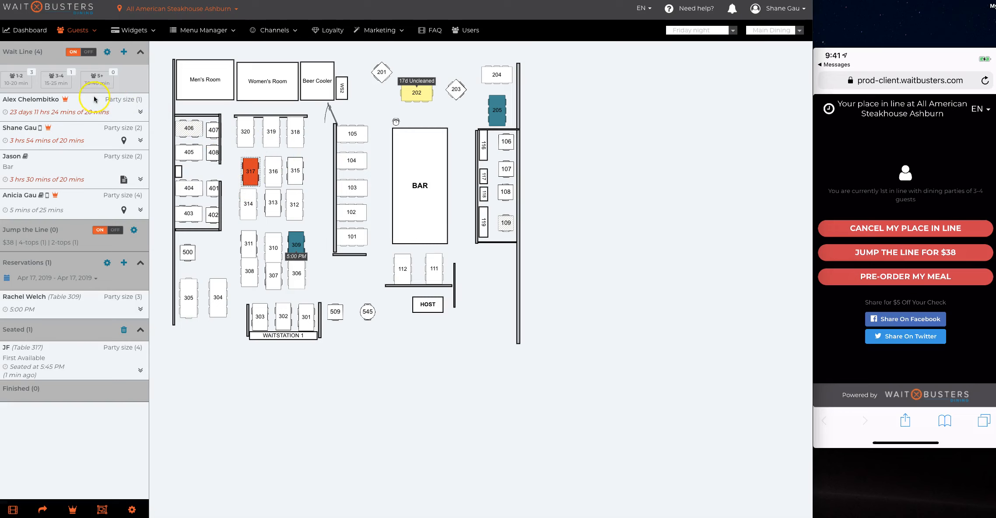
# View the customer profile and SMS conversation of the first guest in the wait line, closing both without changes.
pyautogui.click(140, 111)
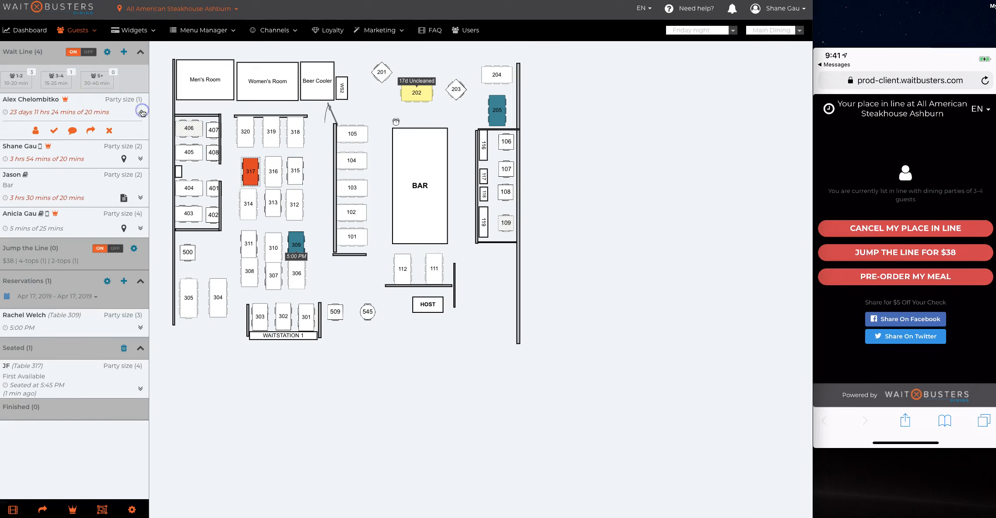
pyautogui.click(36, 132)
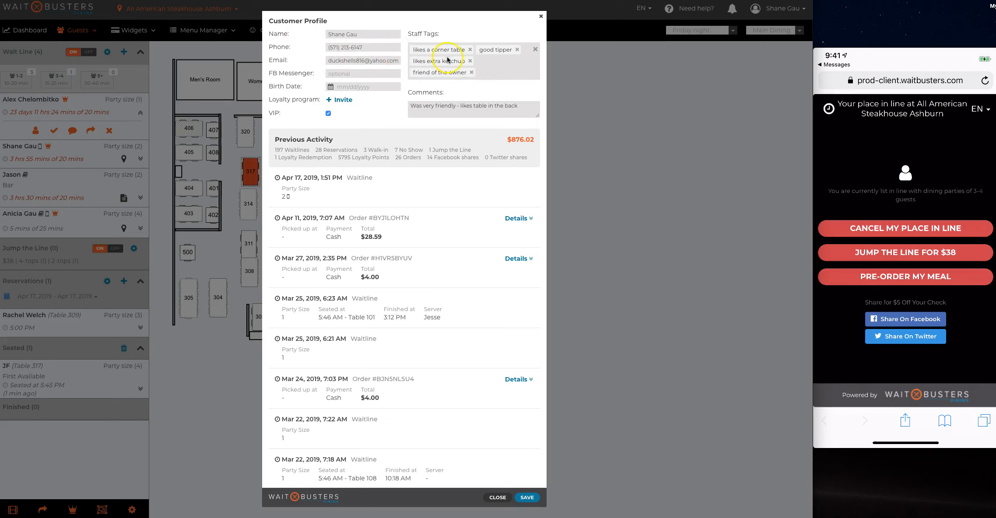
pyautogui.click(490, 67)
pyautogui.click(542, 18)
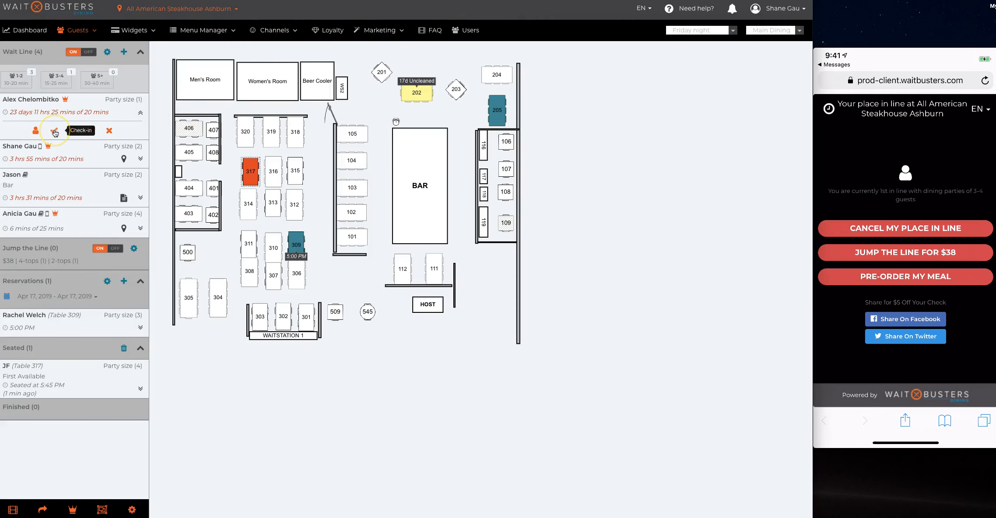
pyautogui.click(73, 132)
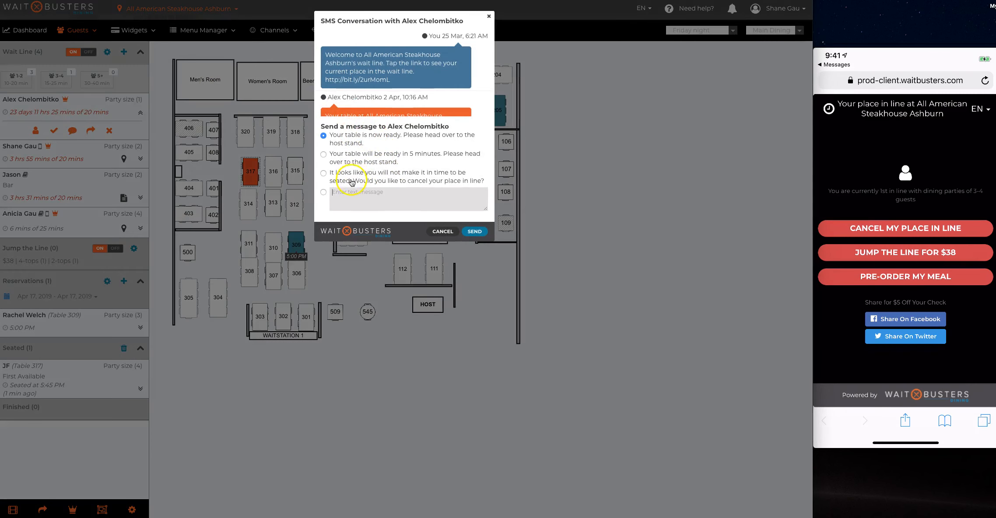
pyautogui.click(451, 235)
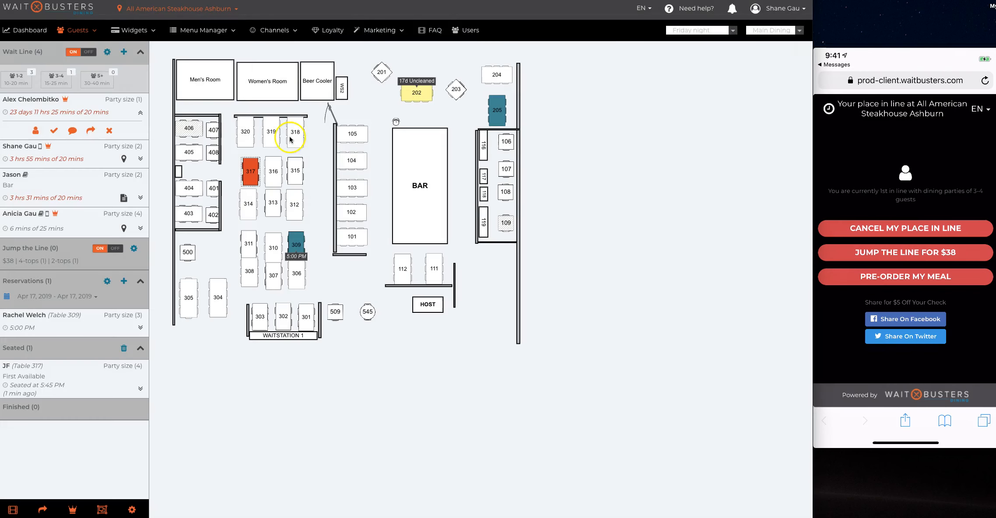
# View the removal and no-show options for the first waiting guest, keeping the guest in line.
pyautogui.click(109, 131)
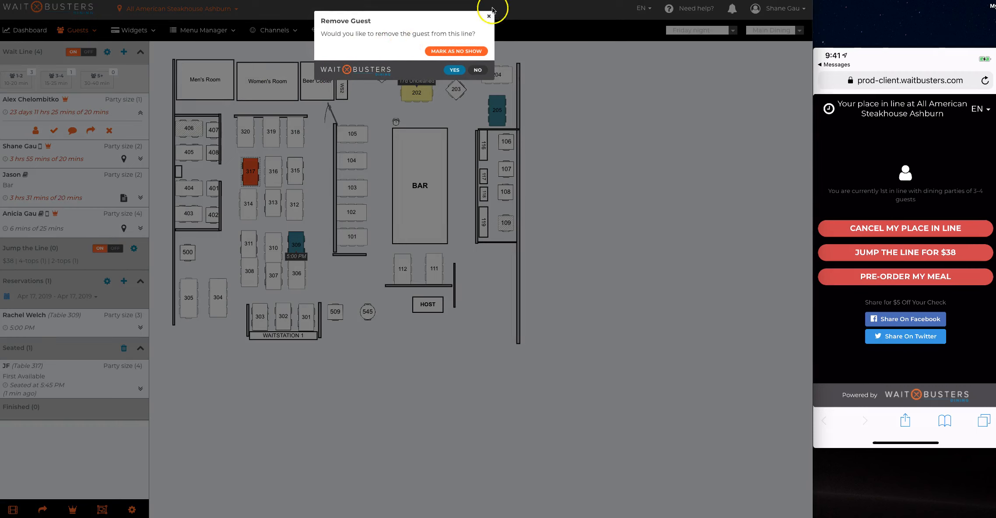
pyautogui.click(478, 70)
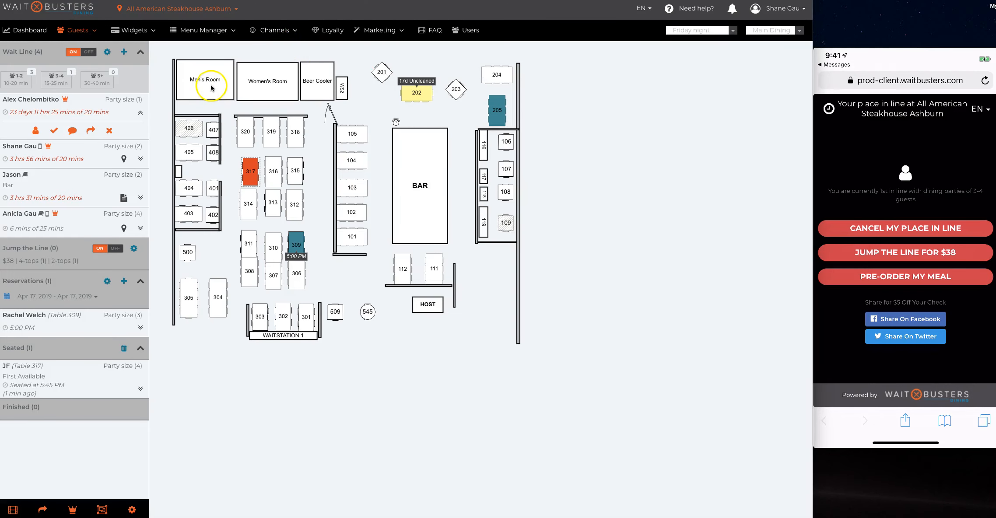
pyautogui.click(110, 131)
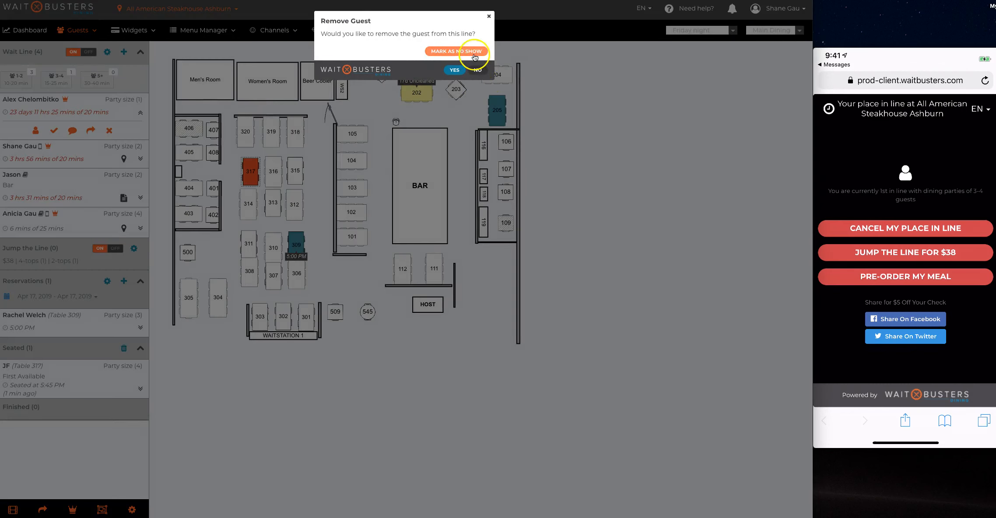
pyautogui.click(489, 16)
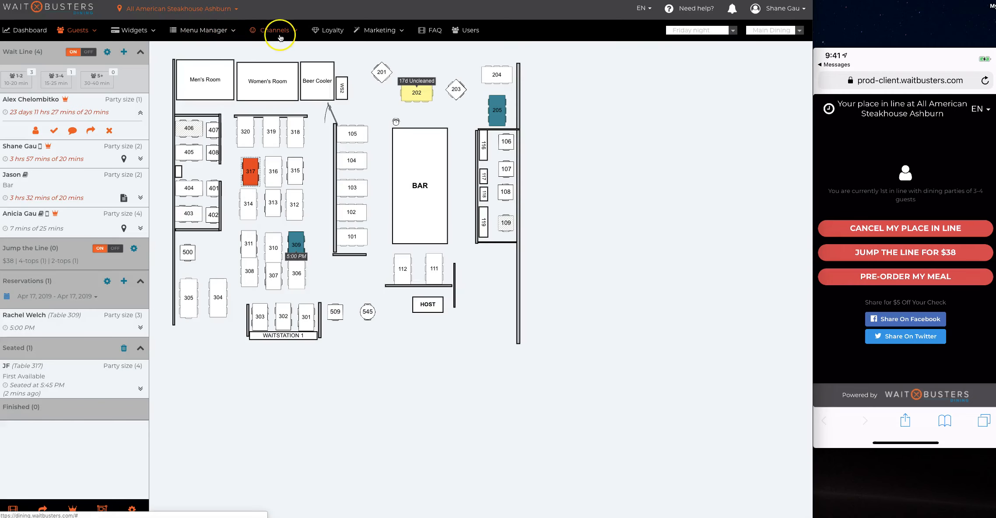
pyautogui.click(281, 33)
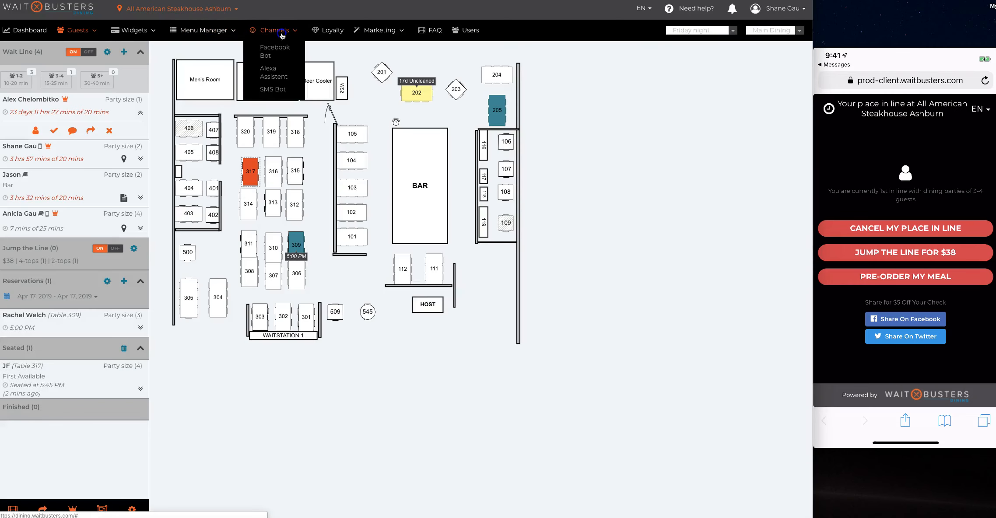
pyautogui.click(281, 59)
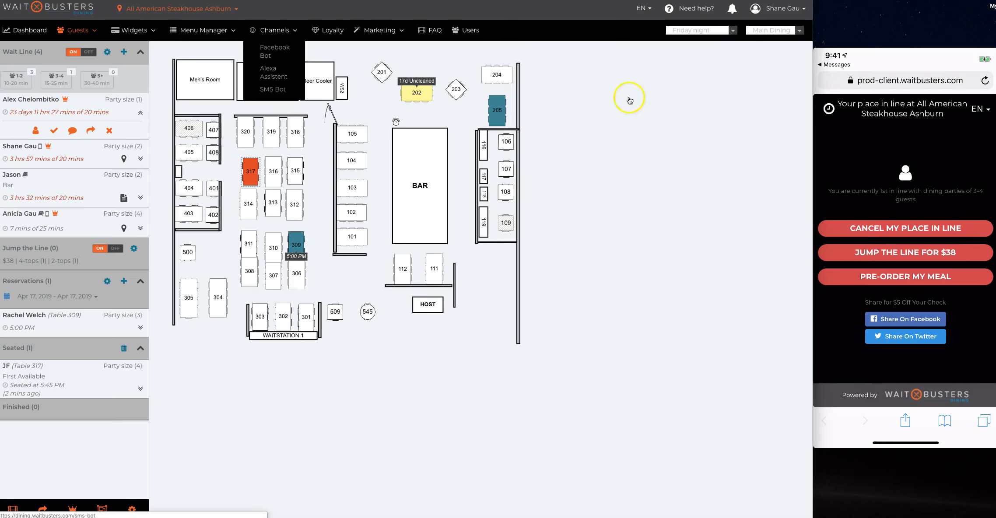
pyautogui.click(657, 99)
pyautogui.click(495, 128)
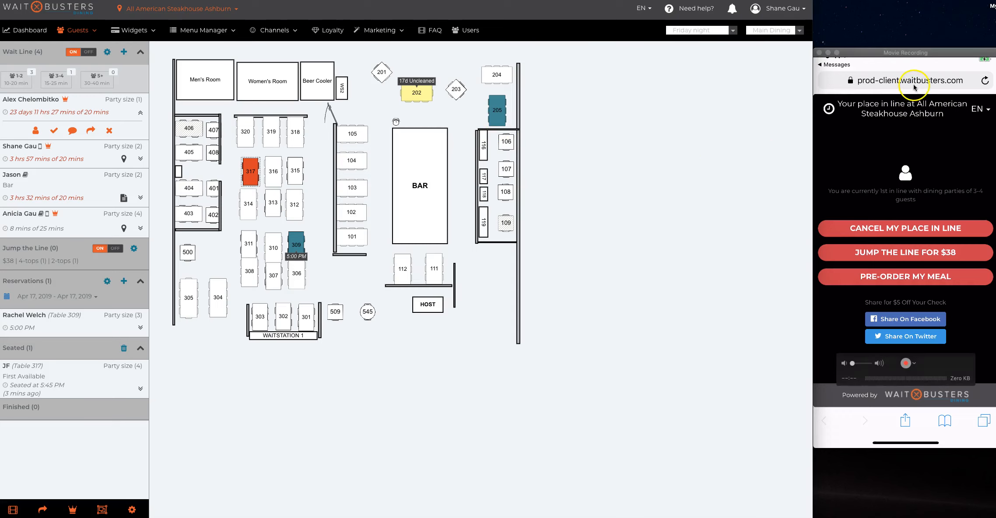
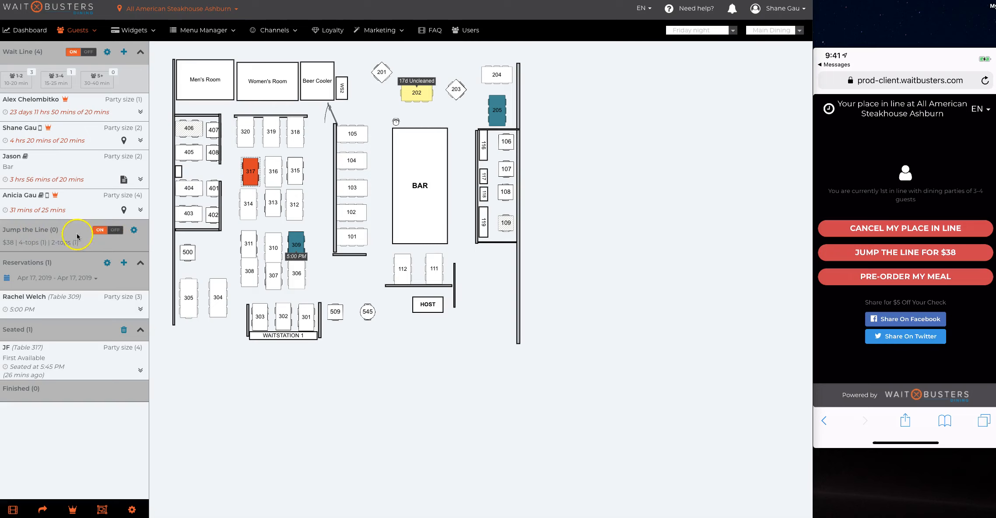
# View the Jump the Line price option and close it without updating.
pyautogui.click(134, 232)
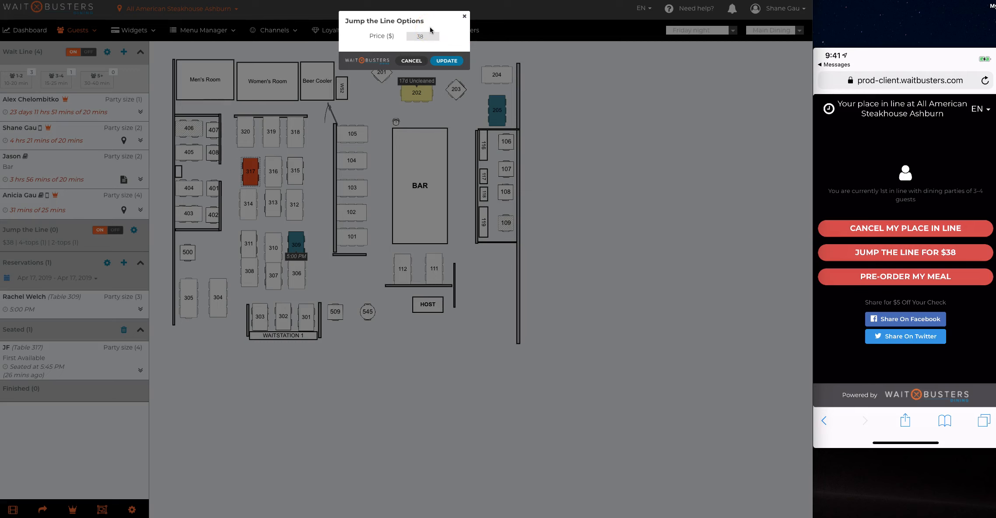
pyautogui.click(465, 18)
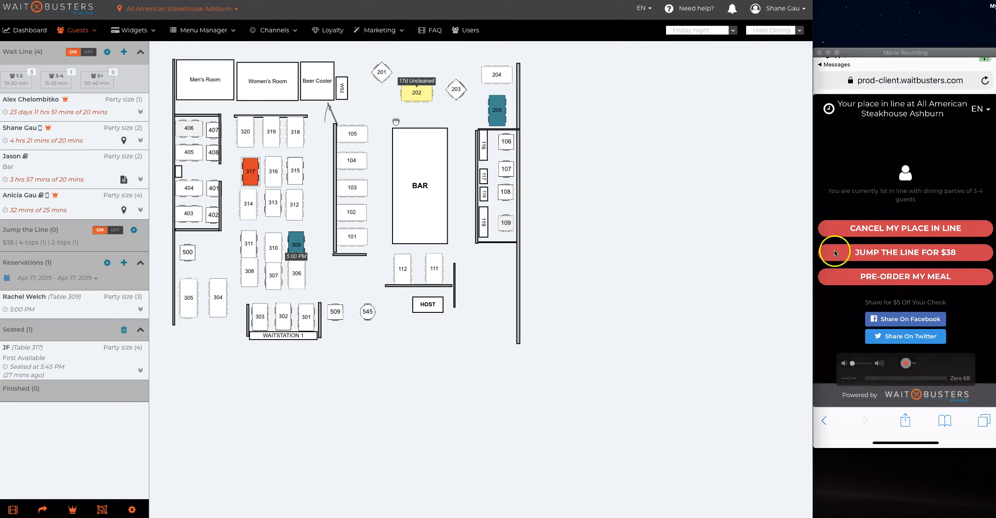
pyautogui.click(749, 245)
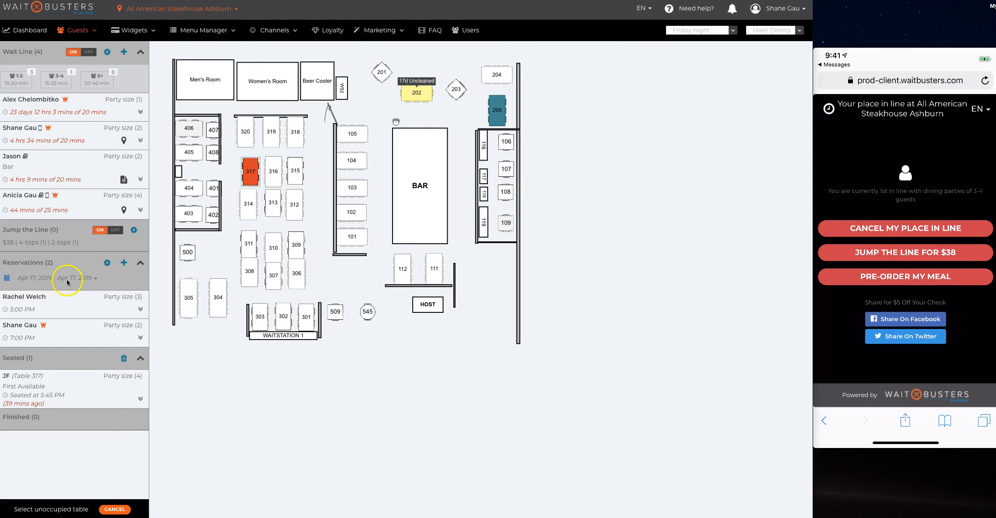
# View the date range presets of the reservations list and the weekly reservations calendar with its excluded days option.
pyautogui.click(7, 278)
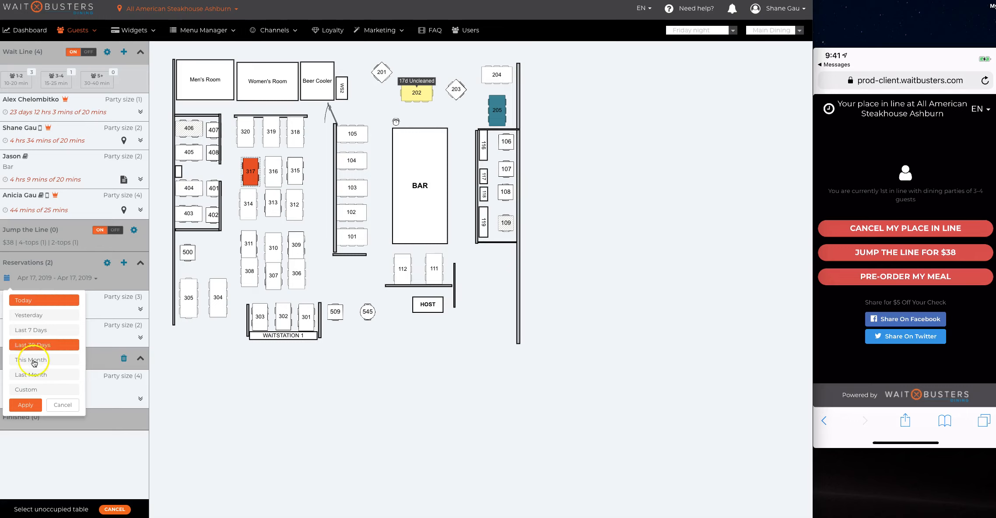
pyautogui.click(99, 284)
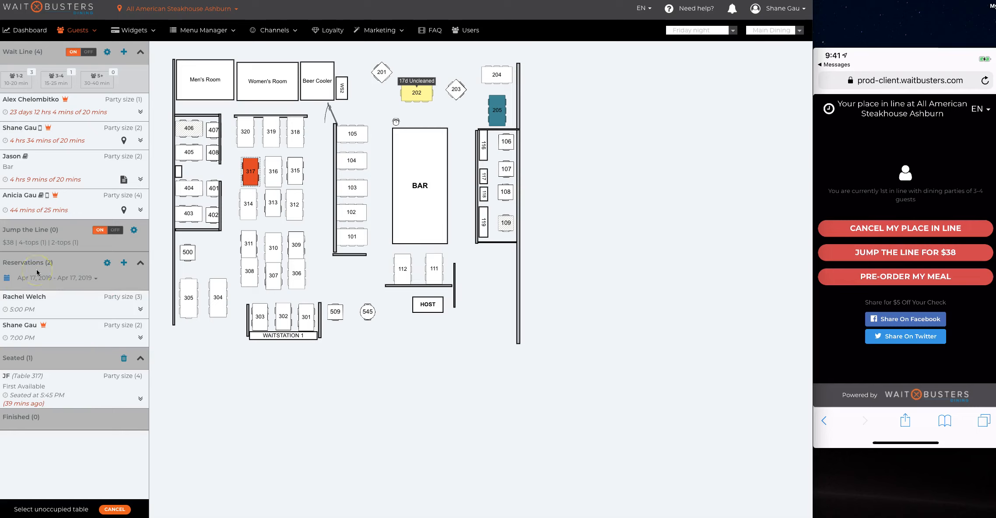
pyautogui.click(94, 30)
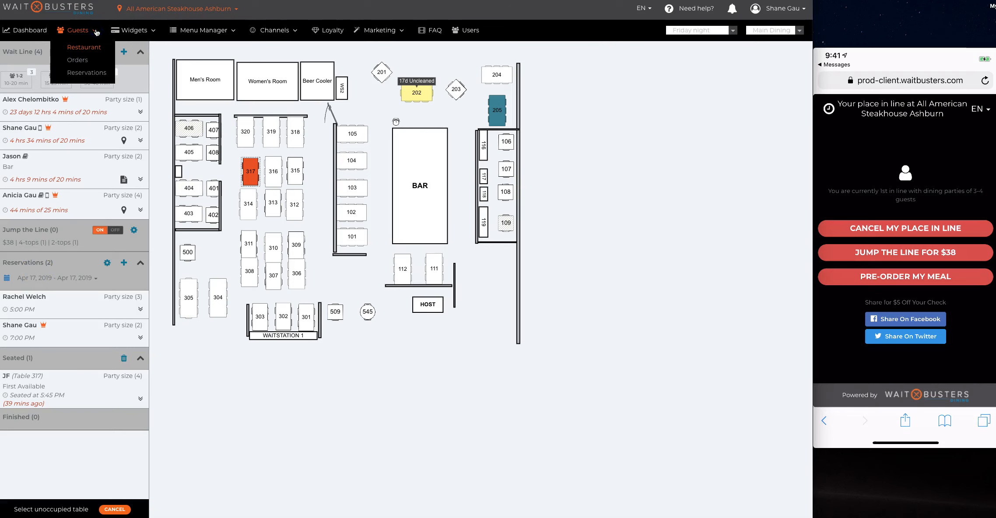
pyautogui.click(88, 73)
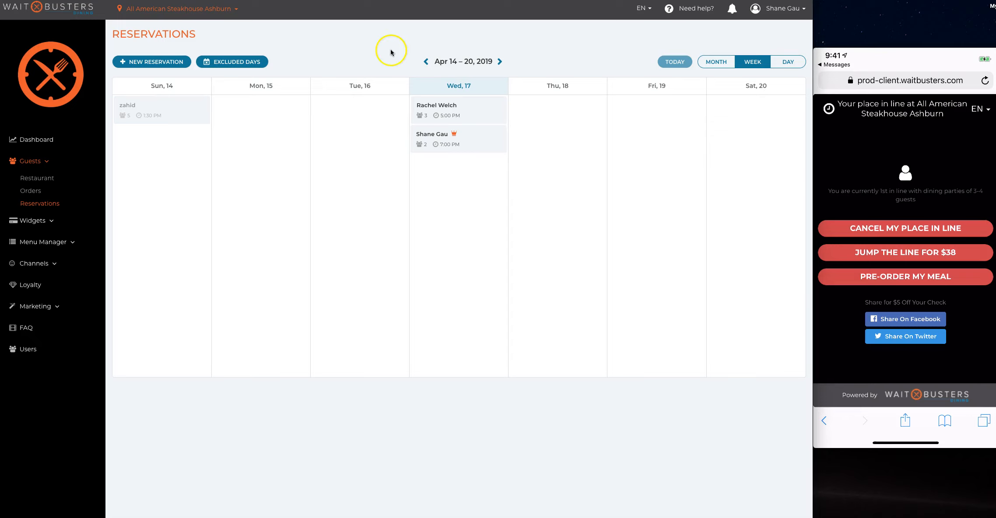
pyautogui.click(232, 63)
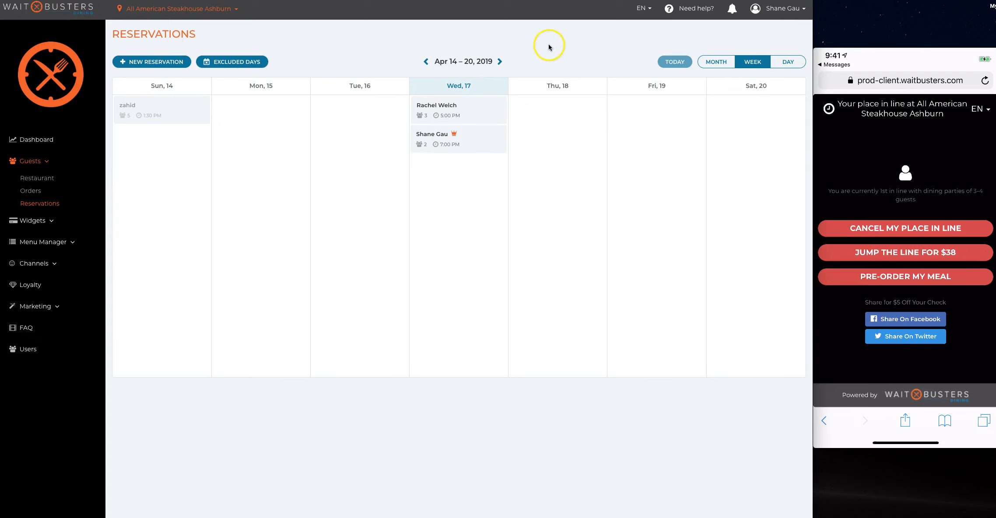
# Return to the restaurant floor plan and assign the 7:00 PM reservation for two to table 545.
pyautogui.click(48, 178)
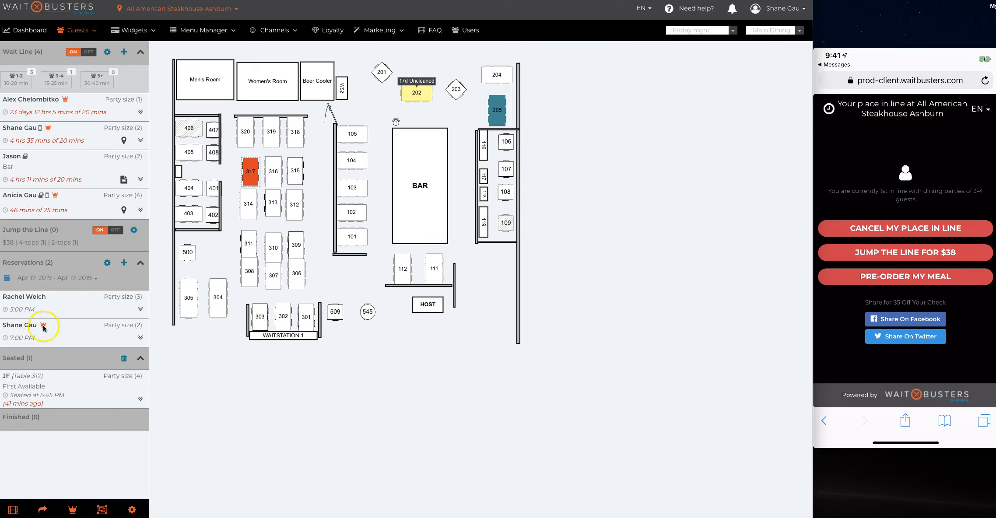
pyautogui.click(140, 338)
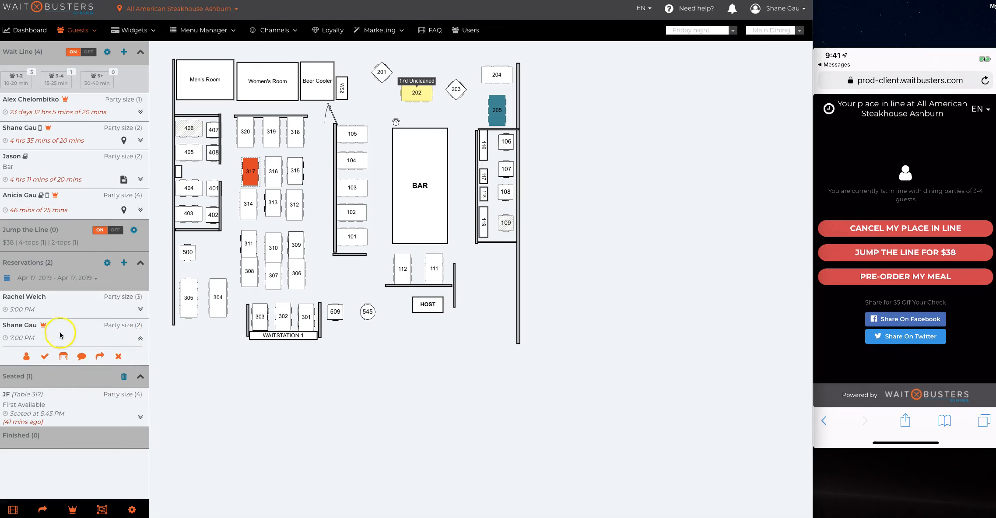
pyautogui.click(63, 357)
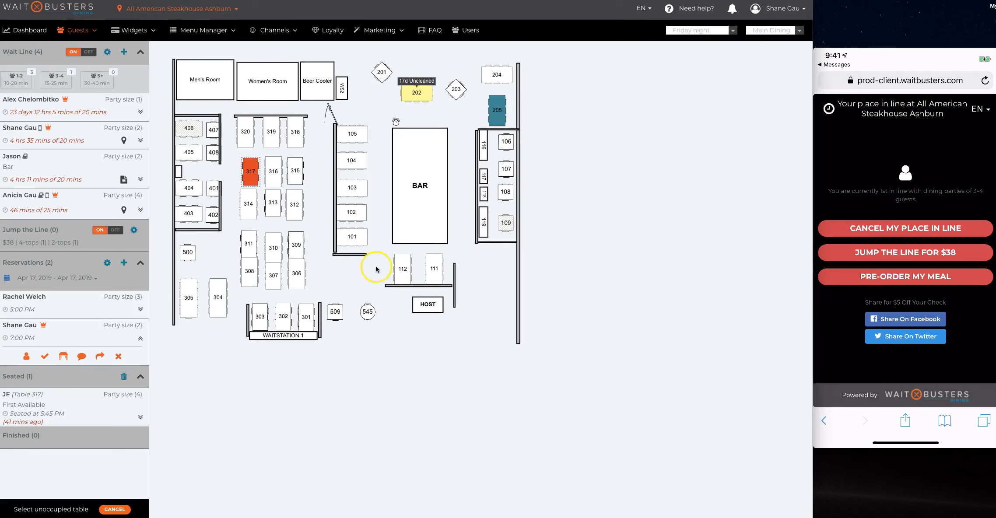
pyautogui.click(368, 313)
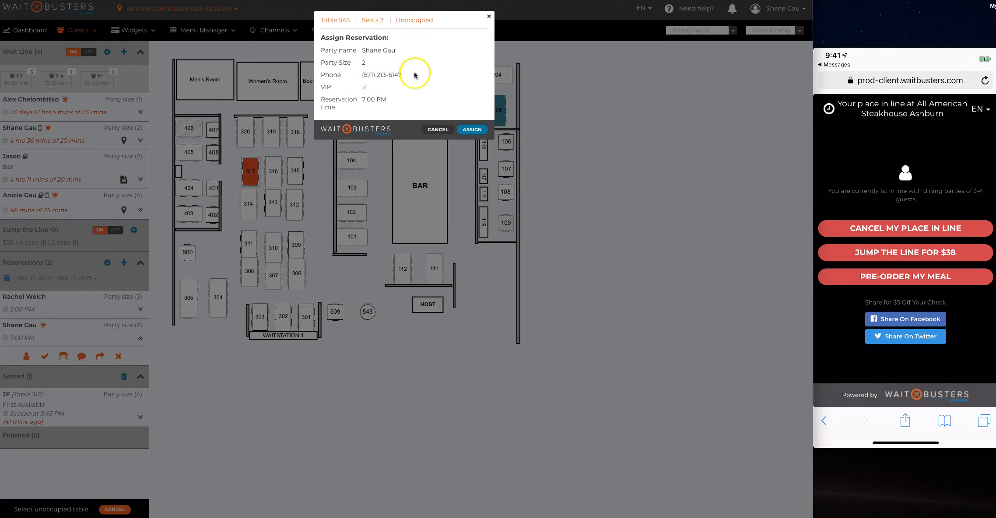
pyautogui.click(473, 130)
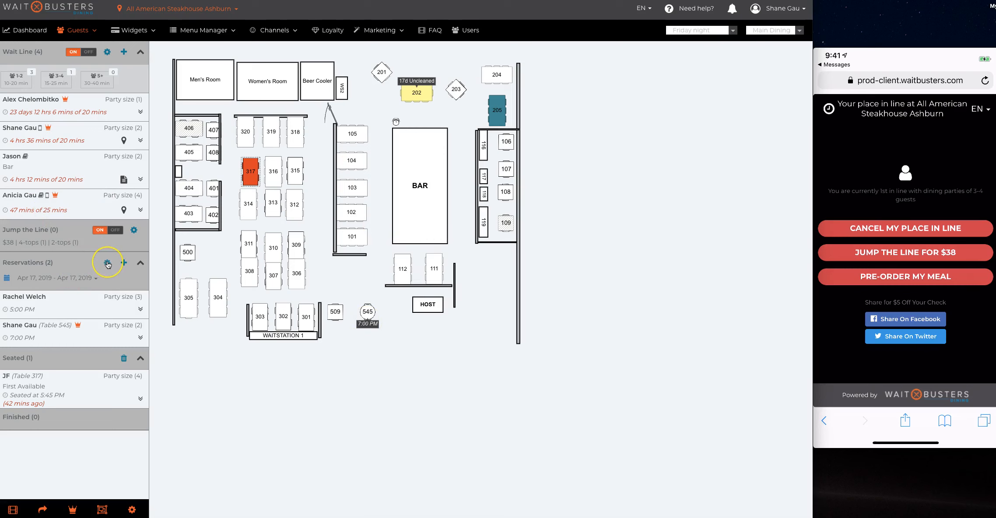
# View the blank new reservation form and close it without saving.
pyautogui.click(123, 263)
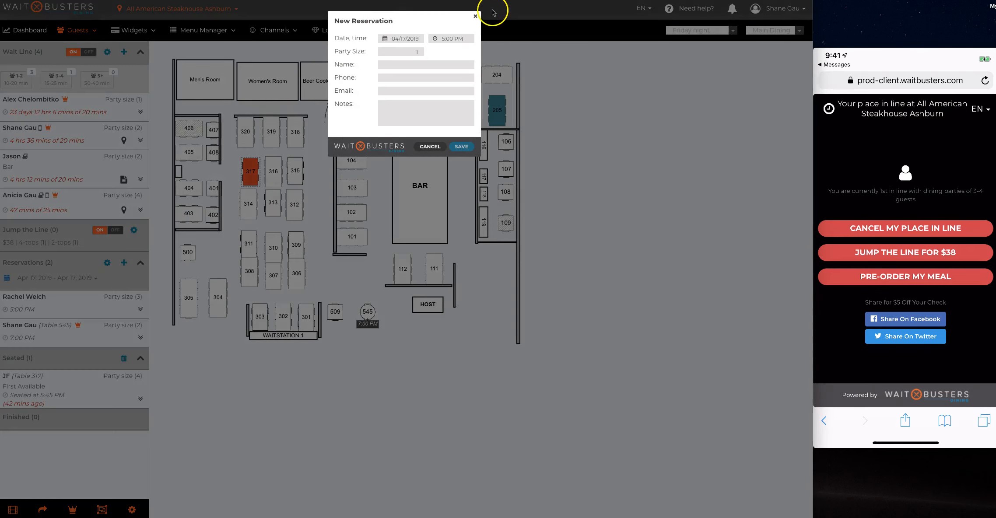
pyautogui.click(476, 19)
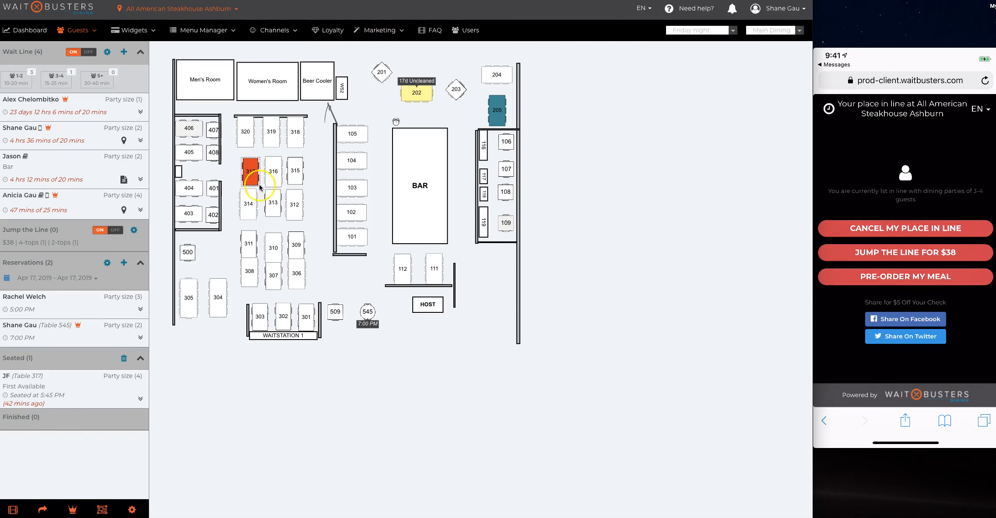
# Turn on the reservation deposit feature and apply a rule requiring deposits for parties over 8.
pyautogui.click(107, 263)
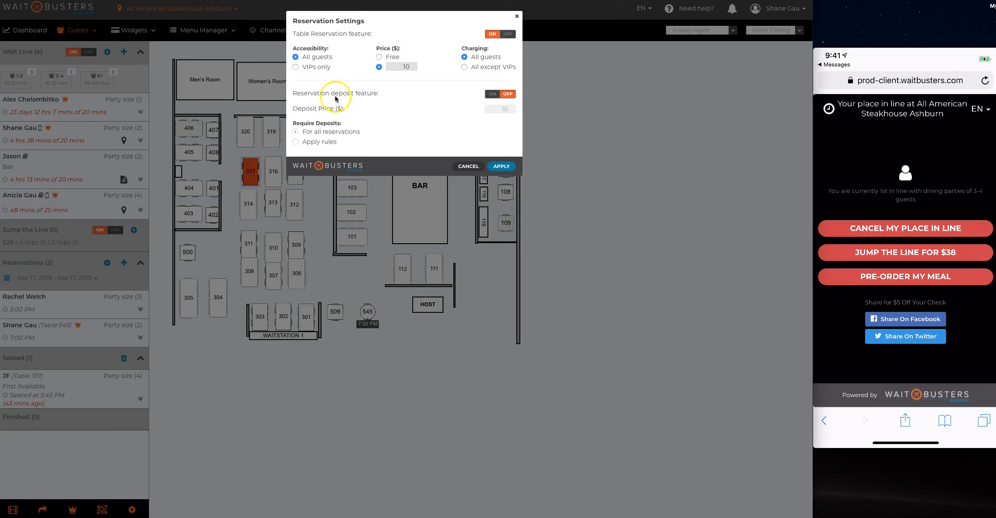
pyautogui.click(492, 95)
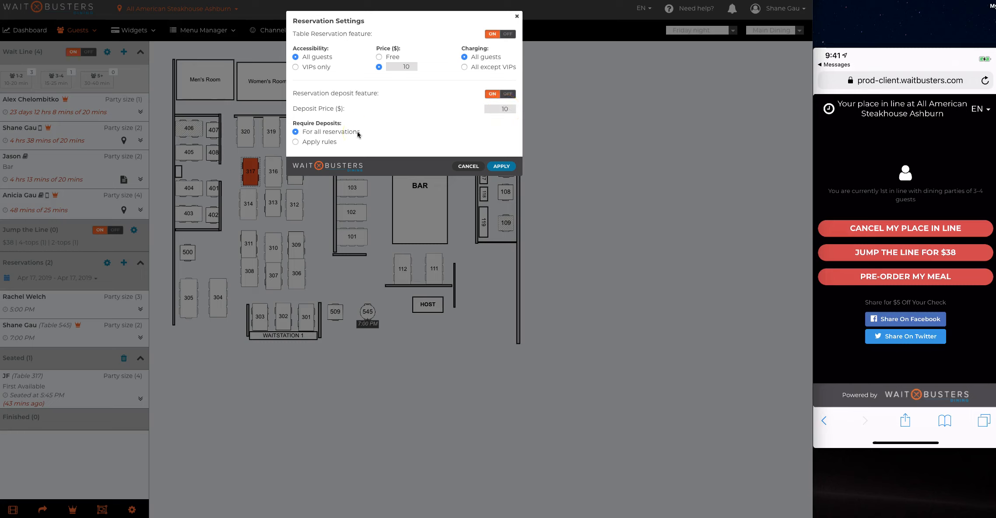
pyautogui.click(296, 142)
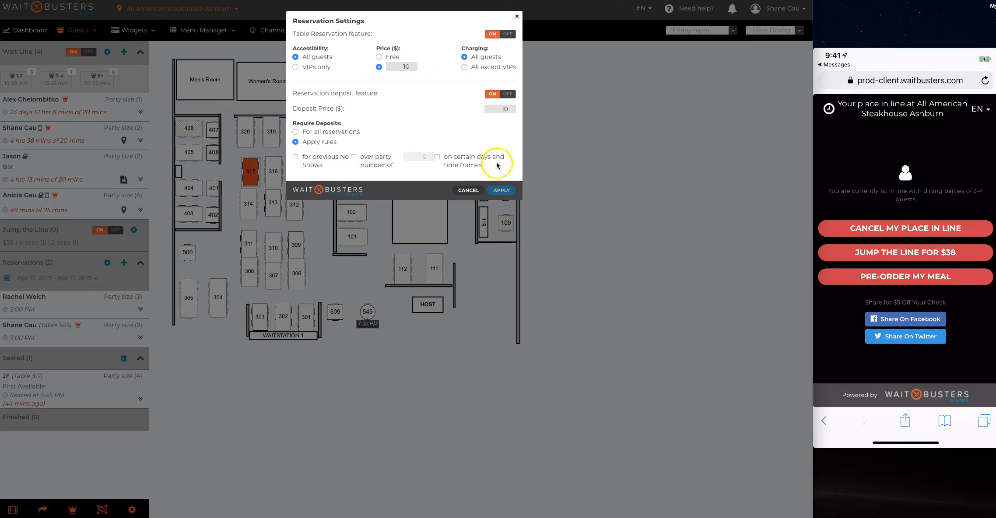
pyautogui.click(354, 157)
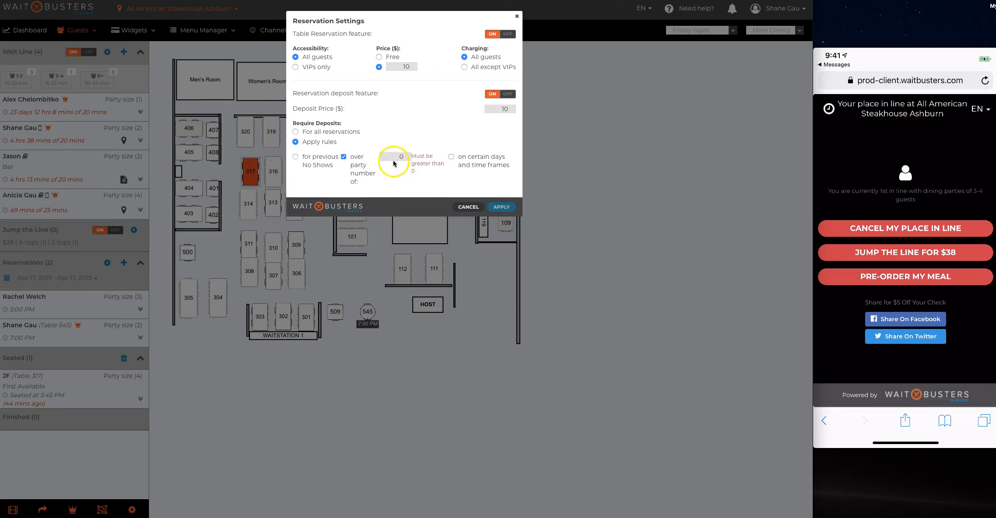
pyautogui.click(407, 156)
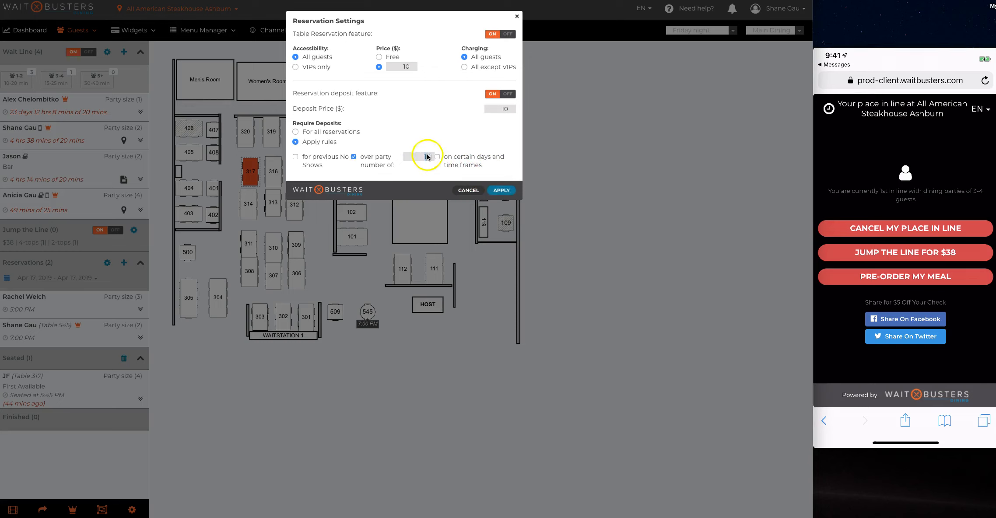
pyautogui.press('BackSpace')
pyautogui.write('8')
pyautogui.moveTo(419, 156); pyautogui.dragTo(436, 156)
pyautogui.click(422, 138)
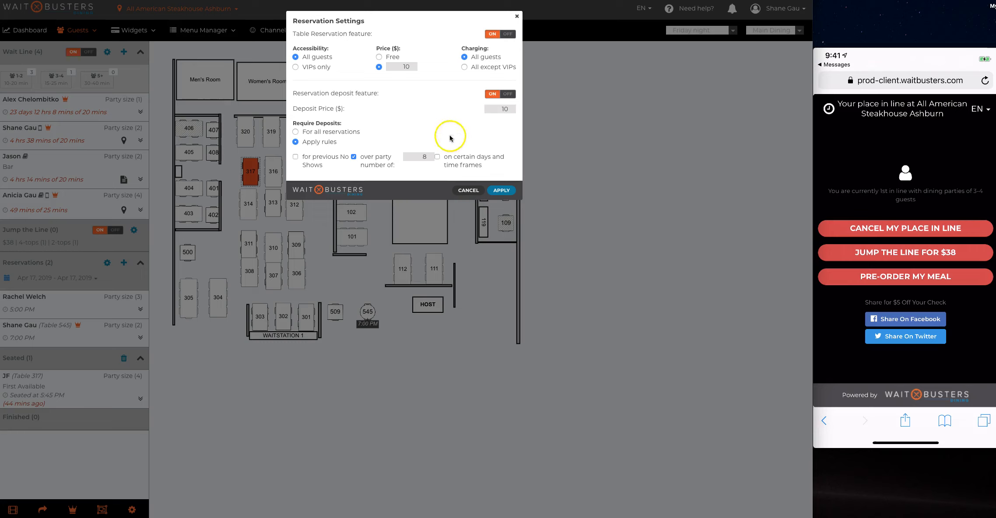
# Set the reservation deposit price to $50.
pyautogui.moveTo(500, 110); pyautogui.dragTo(511, 109)
pyautogui.write('5')
pyautogui.click(492, 137)
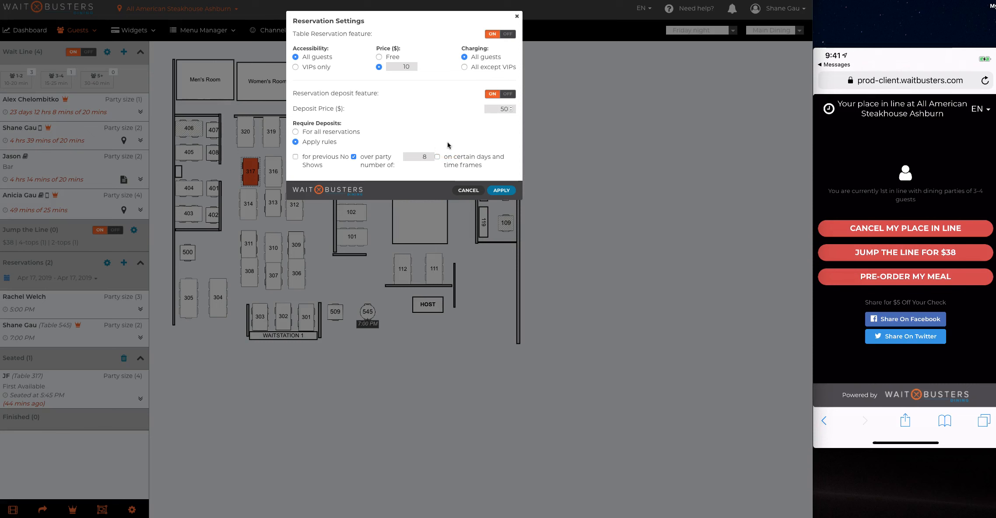
# Discard the pending reservation settings changes and return to the restaurant floor plan.
pyautogui.click(469, 192)
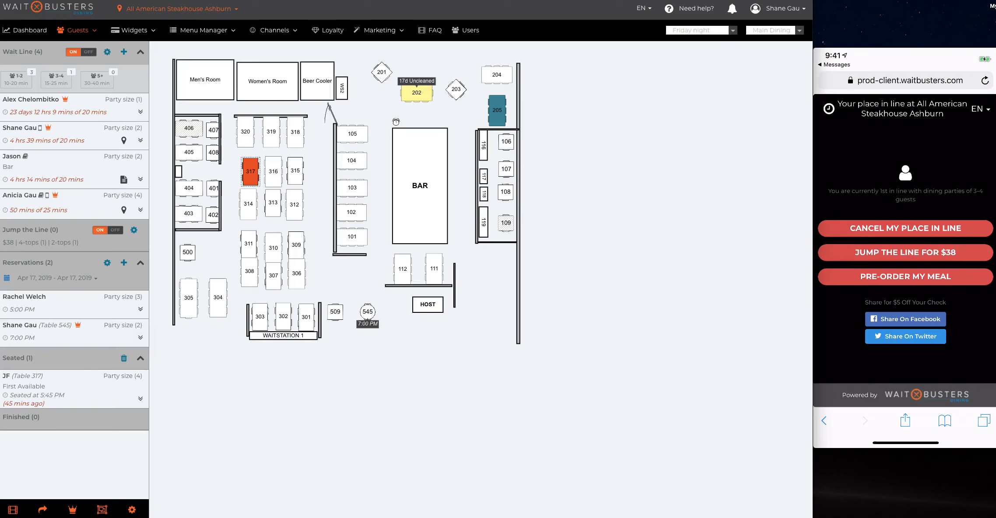
pyautogui.scroll(-1, 407, 259)
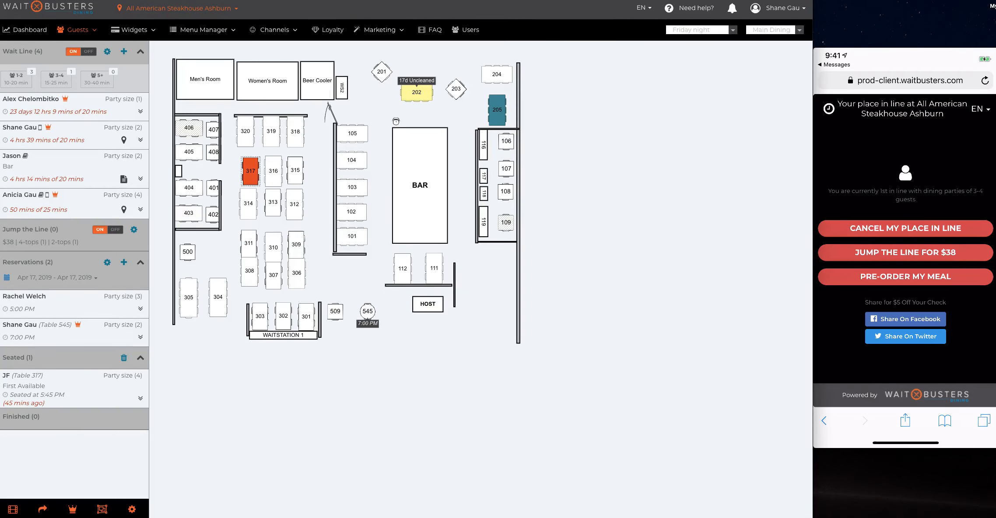
pyautogui.scroll(1, 407, 260)
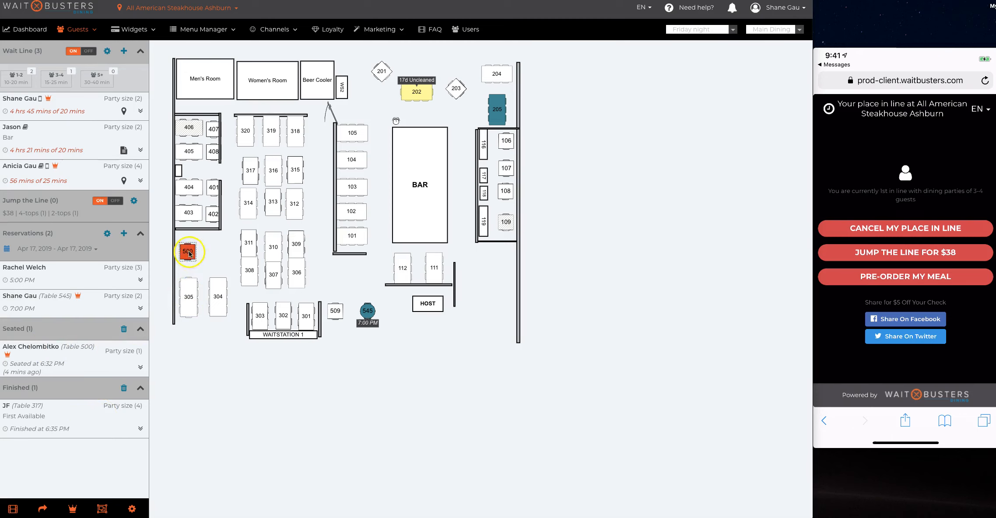
# Show the available guest actions for the seated party at table 500.
pyautogui.click(144, 372)
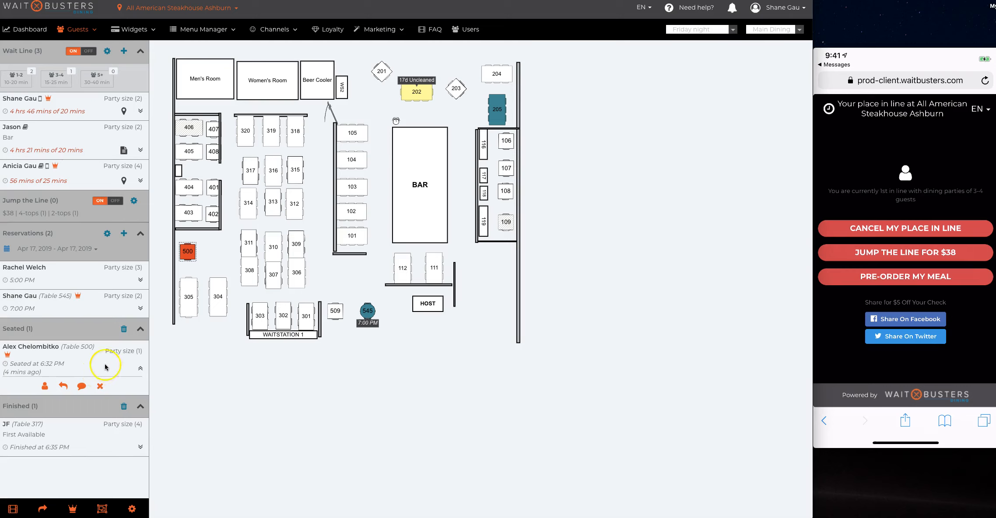
pyautogui.click(352, 388)
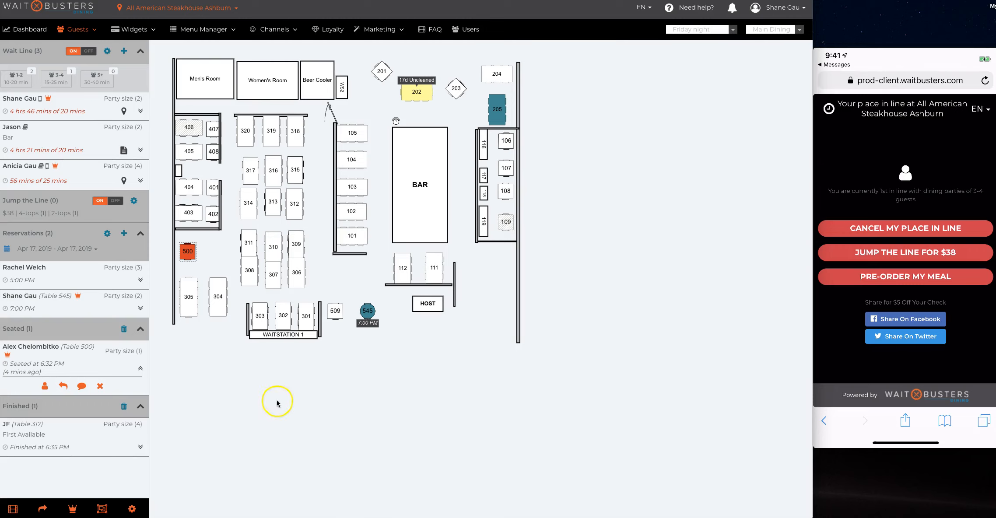
# Open the status options for table 304, select seating a walk-in, and check the table merge choices.
pyautogui.click(221, 310)
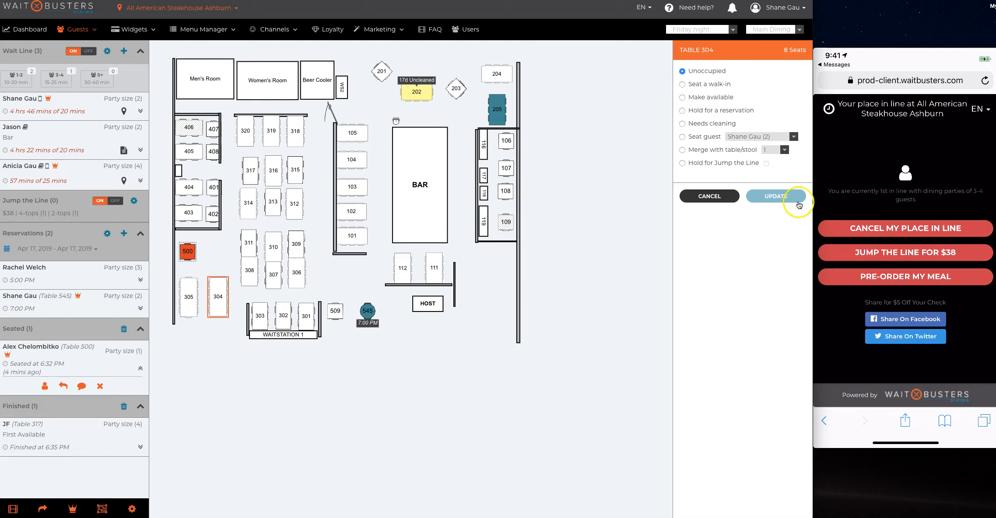
pyautogui.click(714, 87)
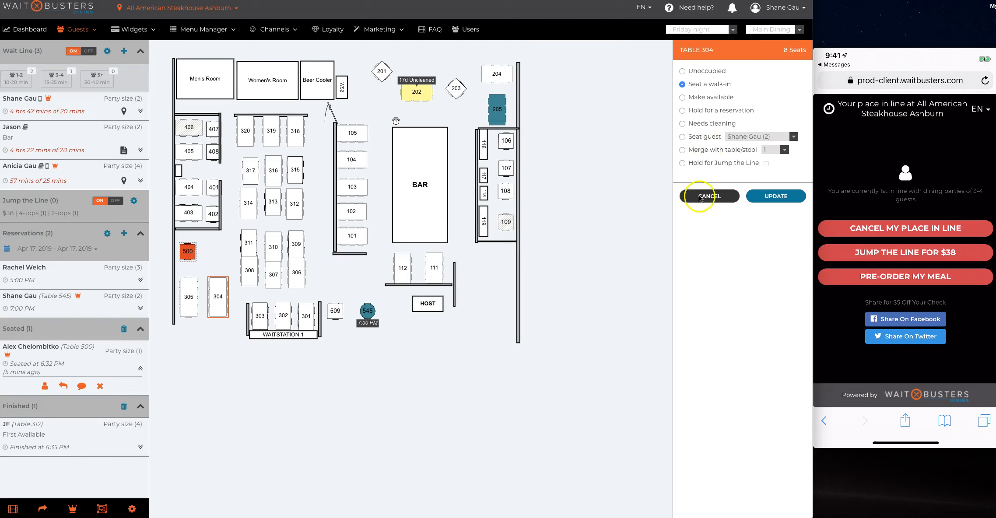
pyautogui.click(785, 150)
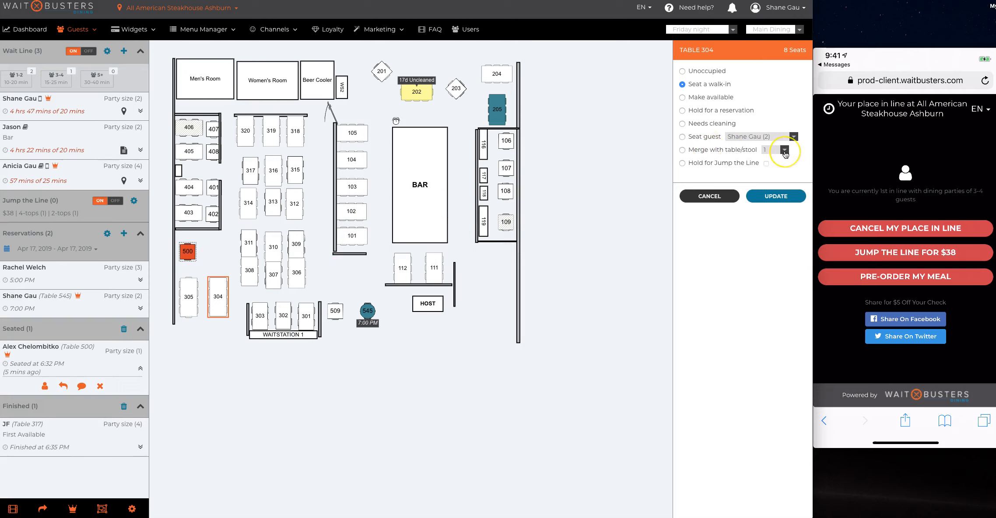